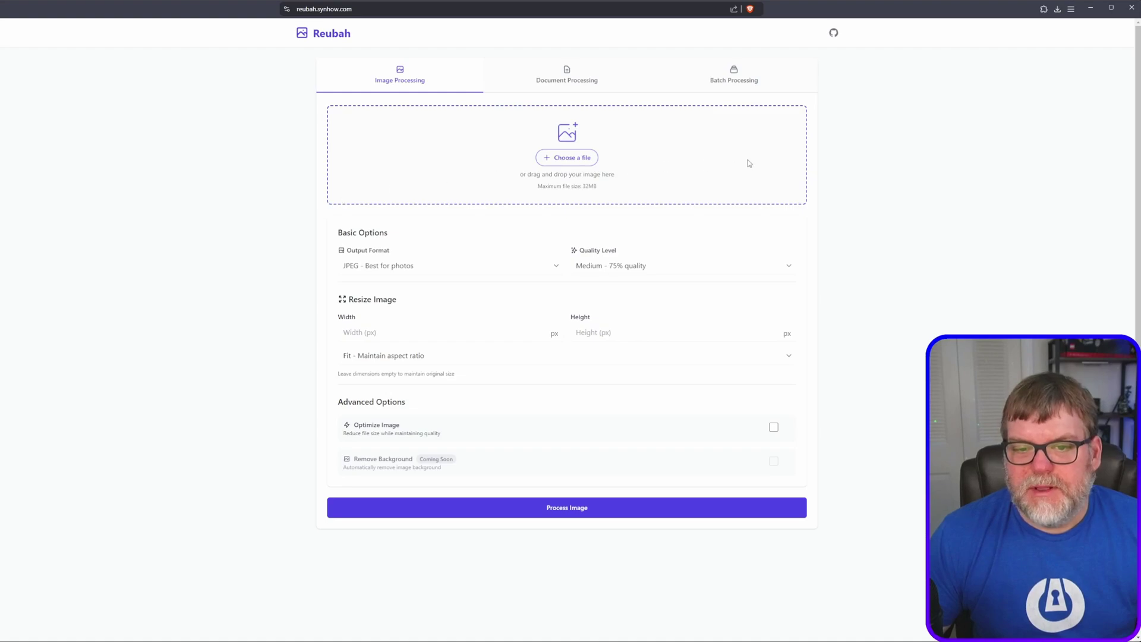
- Keep JPEG as the output format and load 1920-1080-sample.webp into the drop zone
left_click(416, 265)
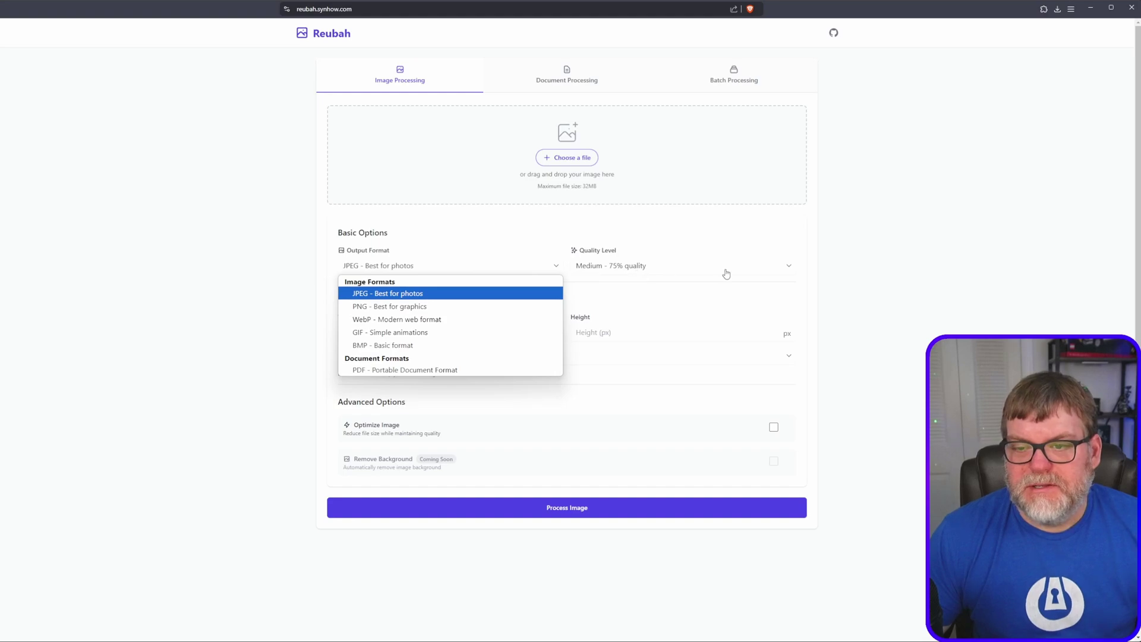
left_click(892, 293)
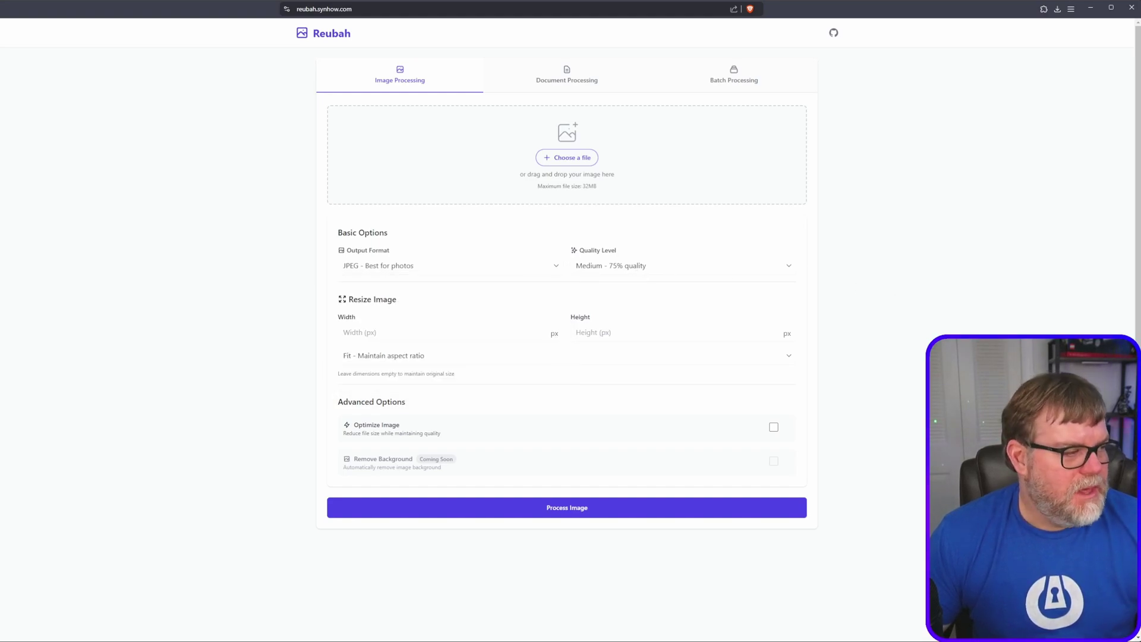
left_click_drag(1, 253, 331, 161)
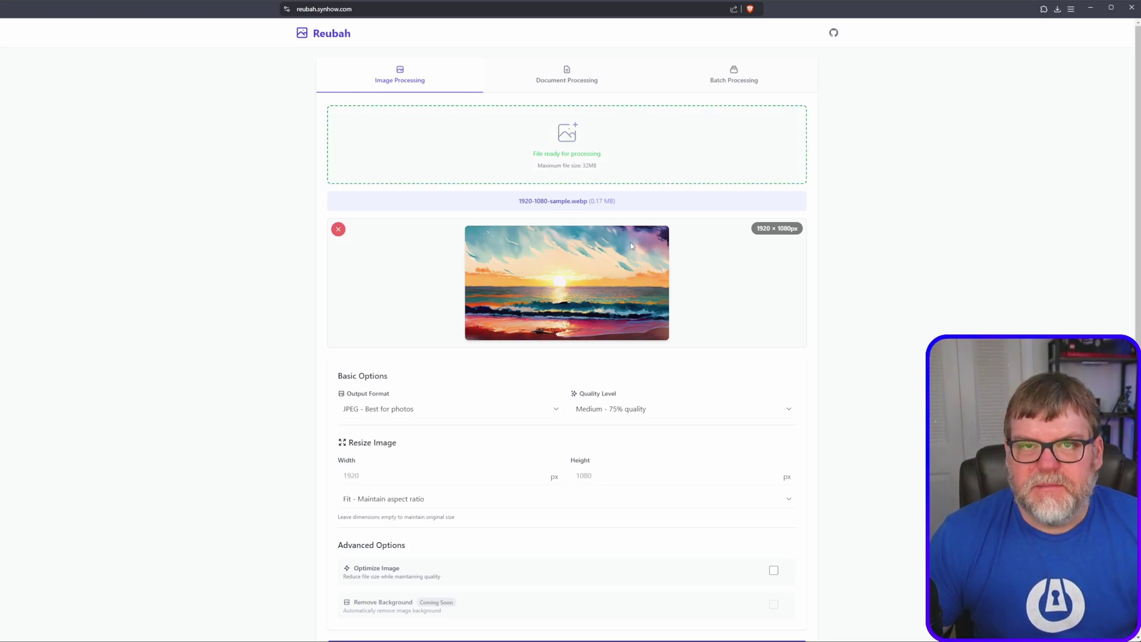
scroll(460, 360, "down", 1)
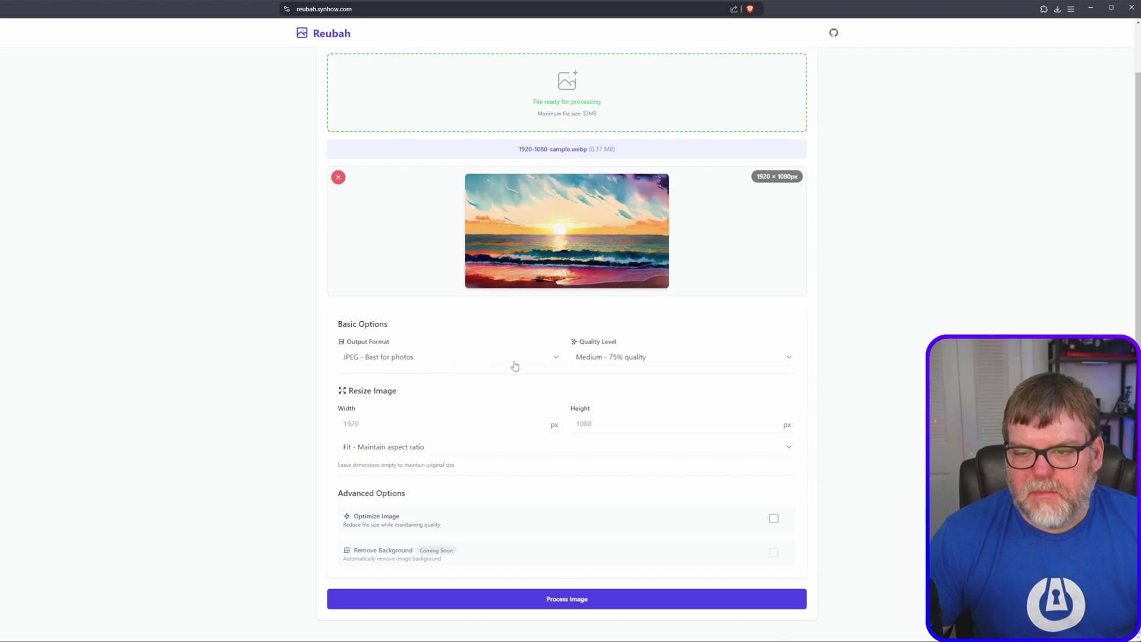
- Set quality to Lossless - Perfect quality and enter a width of 1080 px
left_click(657, 358)
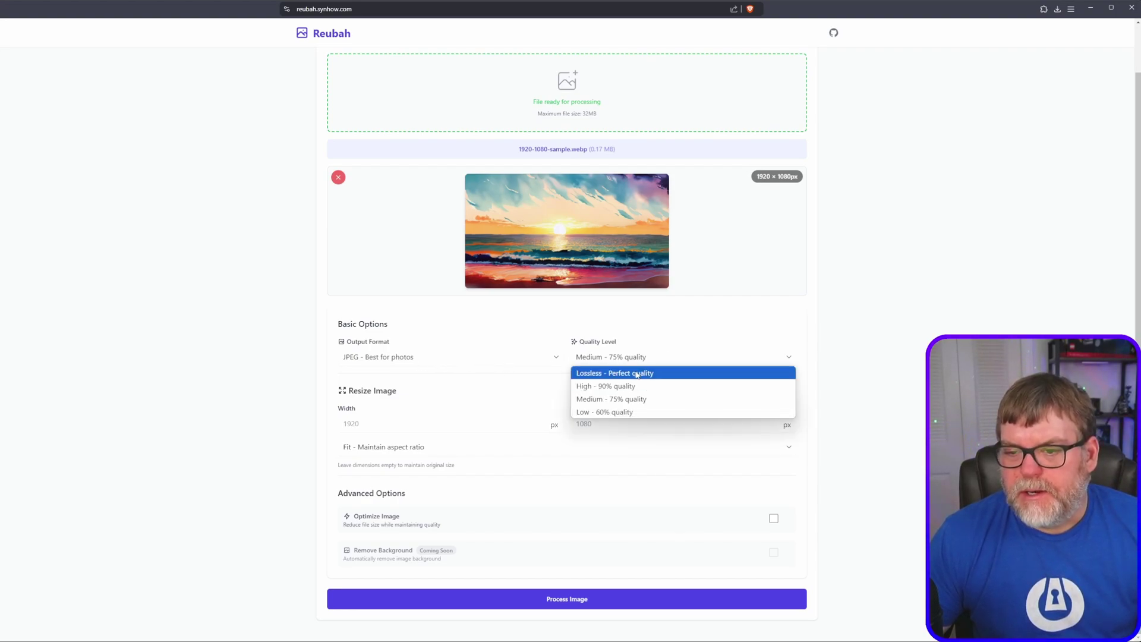
left_click(639, 373)
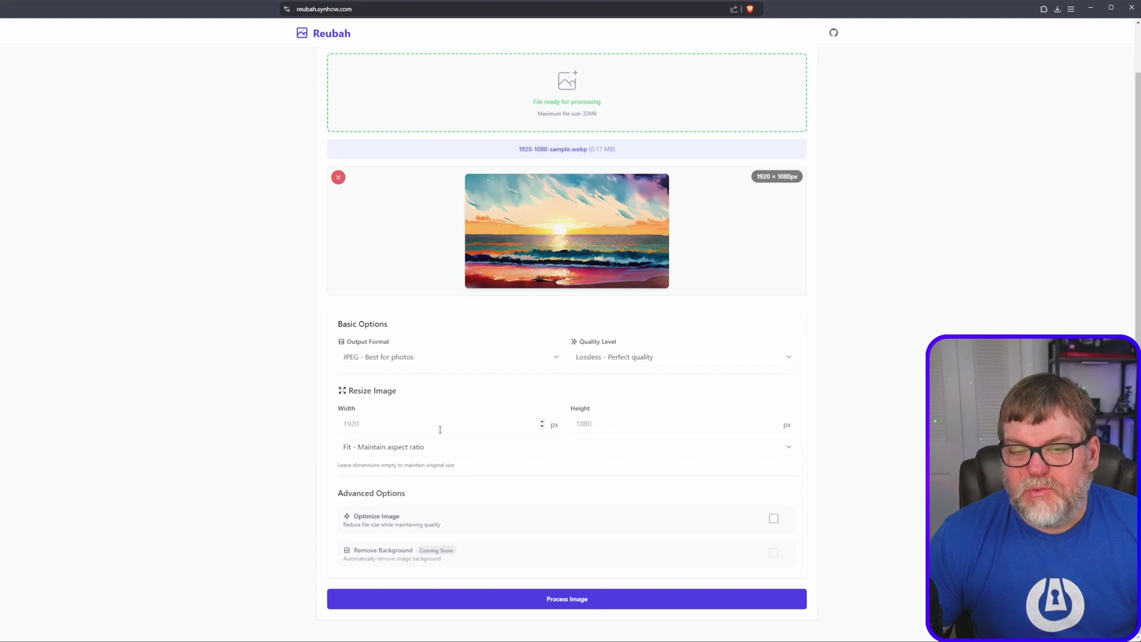
left_click(392, 425)
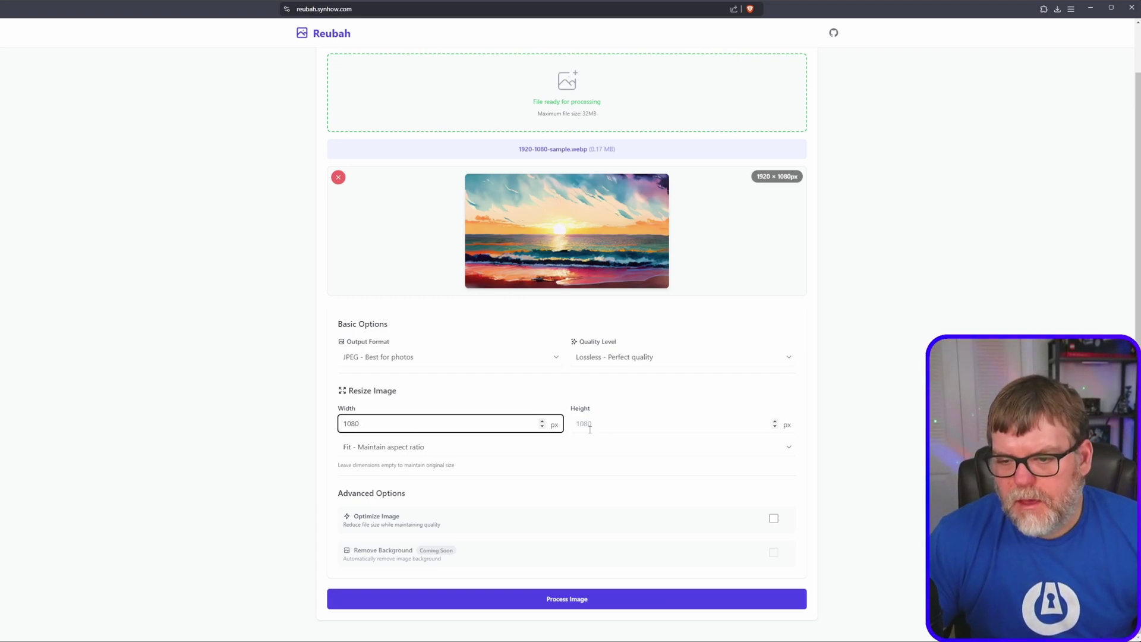
left_click(613, 427)
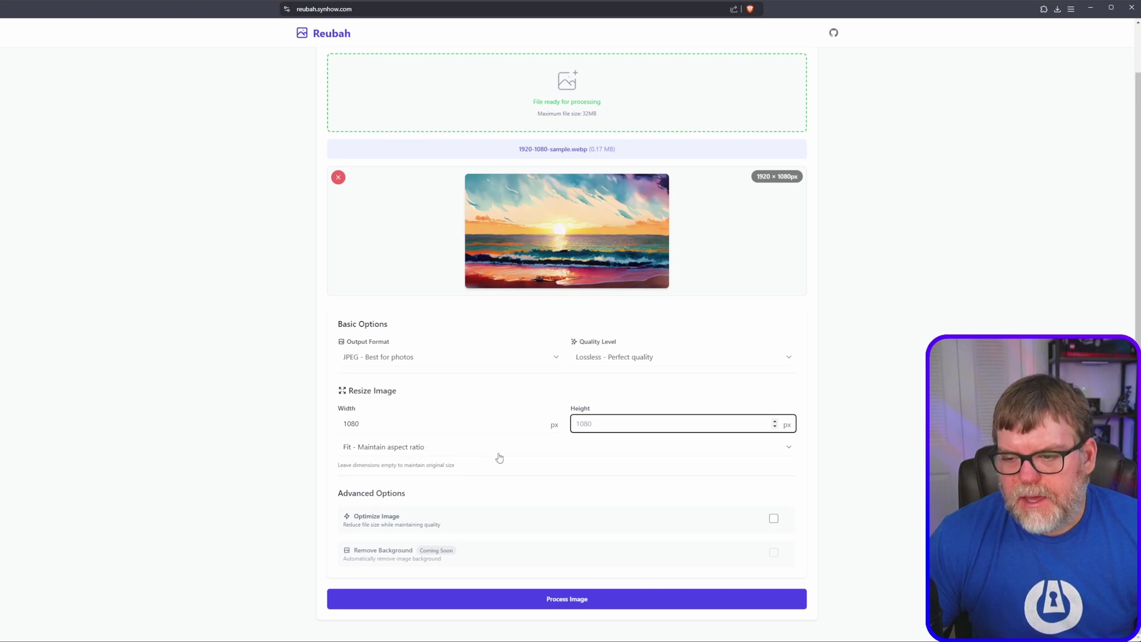
- Try Stretch resize mode, then return it to Fit - Maintain aspect ratio
left_click(469, 453)
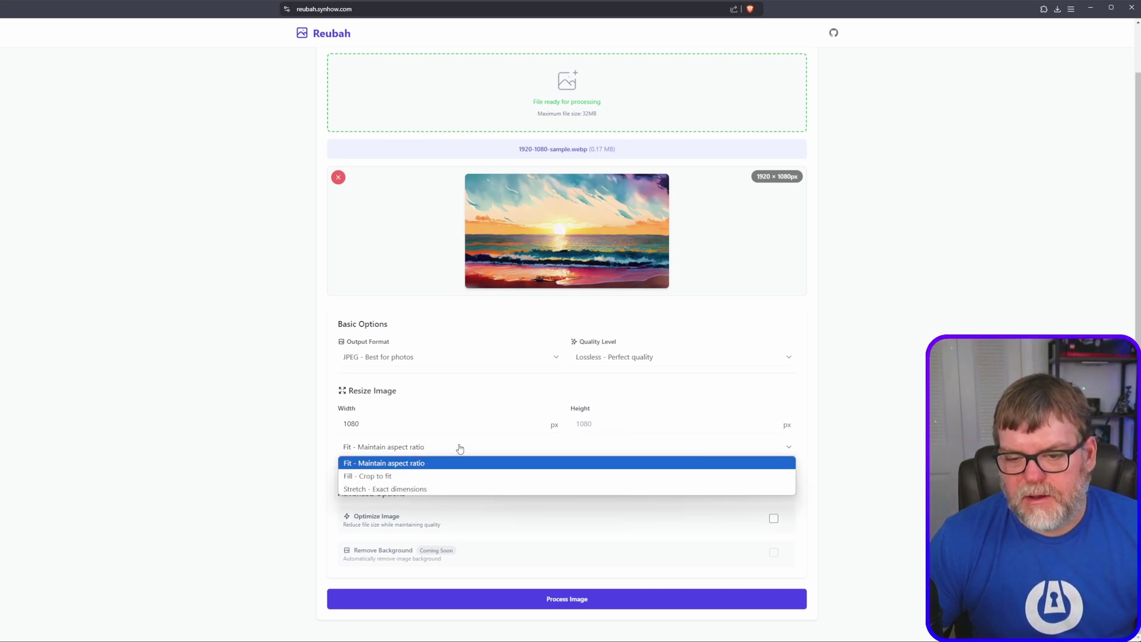
left_click(385, 489)
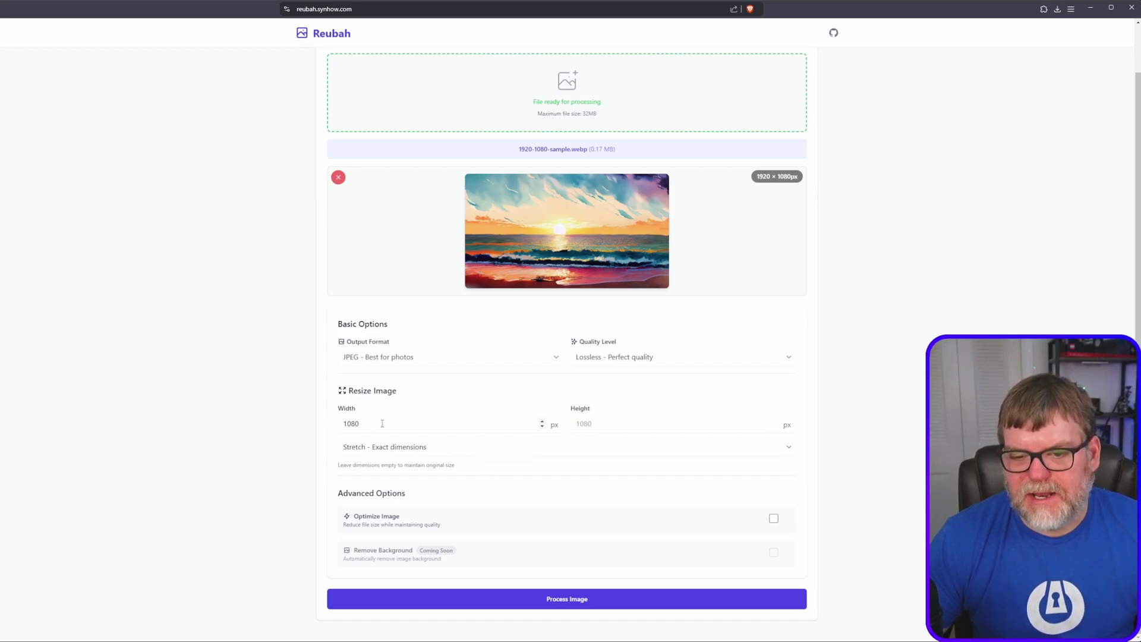
left_click(436, 453)
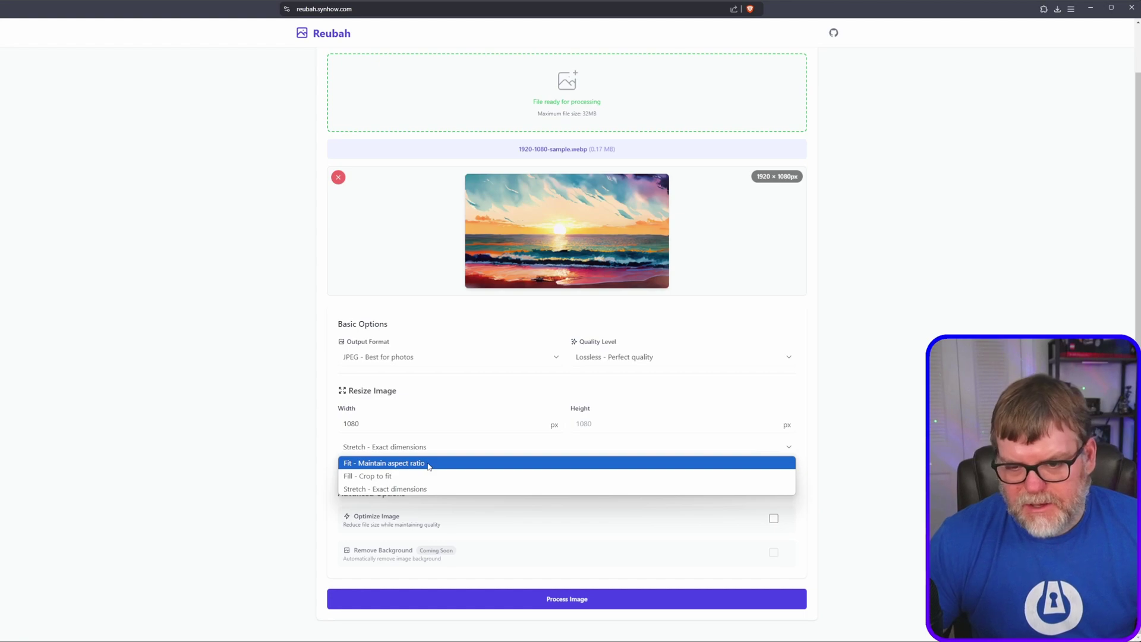
left_click(428, 464)
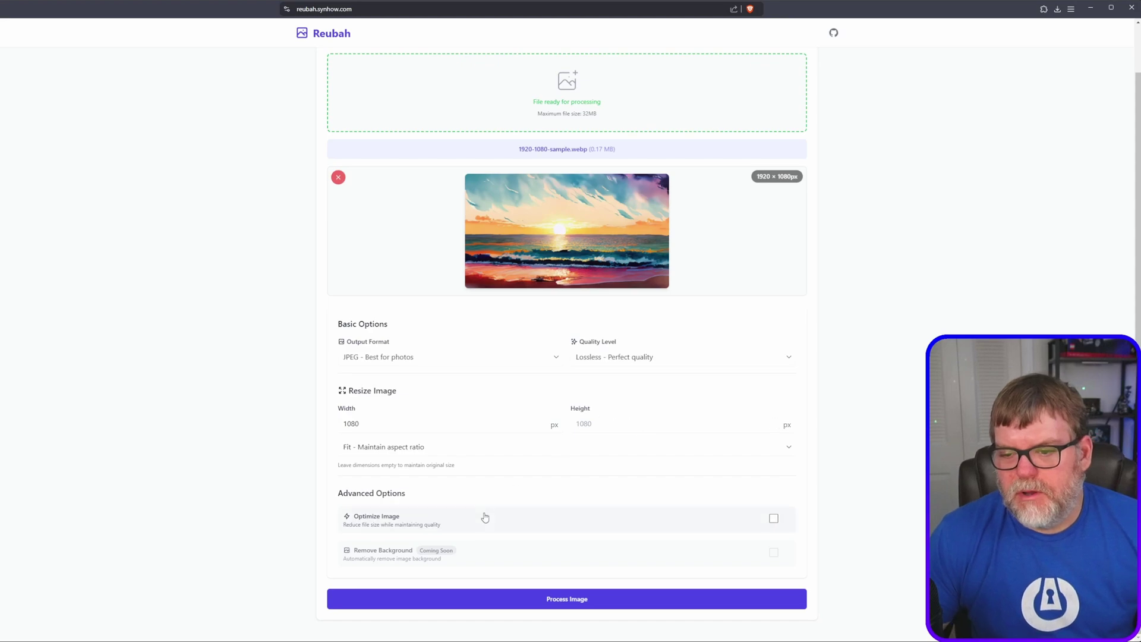
- Process the image and start its download, cancelling the Save As dialog
left_click(607, 602)
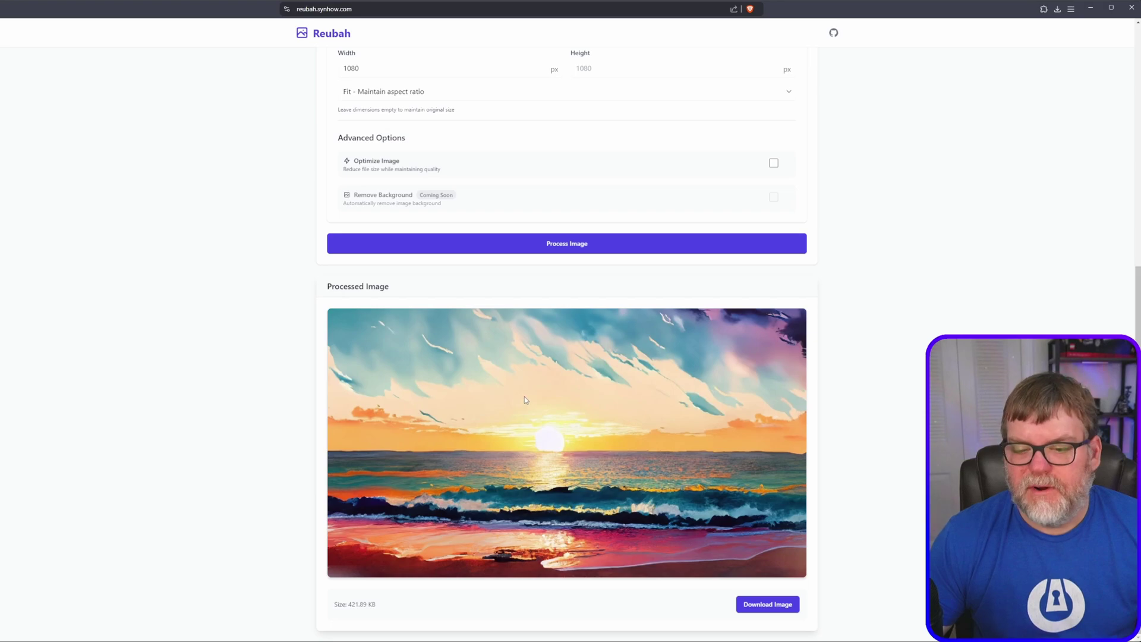
left_click(773, 605)
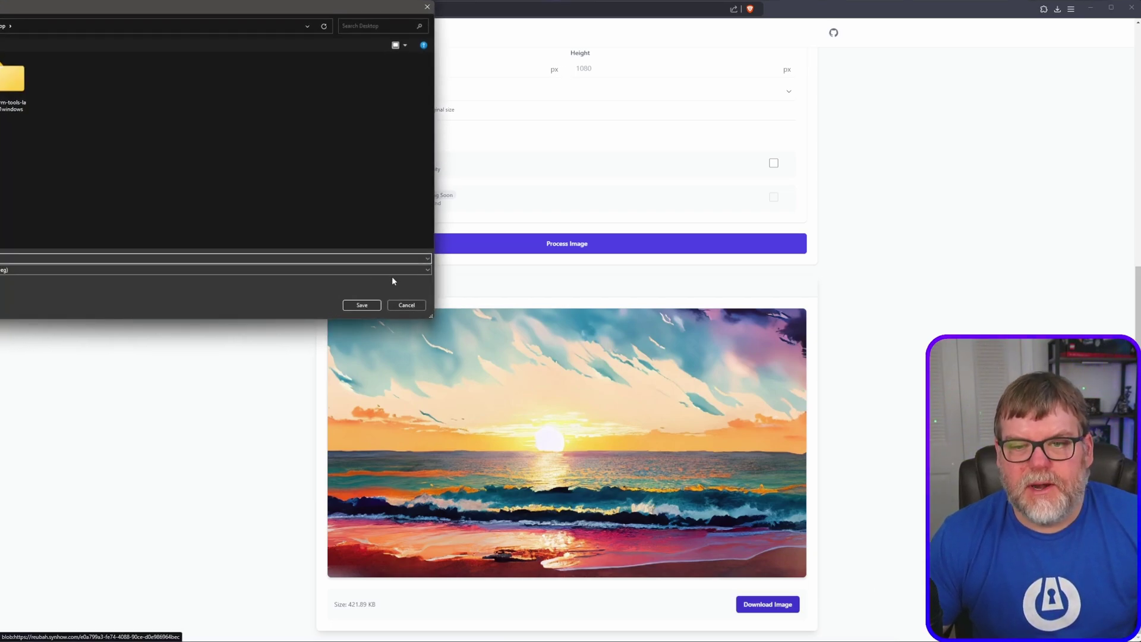
left_click(407, 305)
- Switch to the Document Processing tab with PDF Document output
scroll(391, 341, "up", 4)
scroll(391, 341, "up", 3)
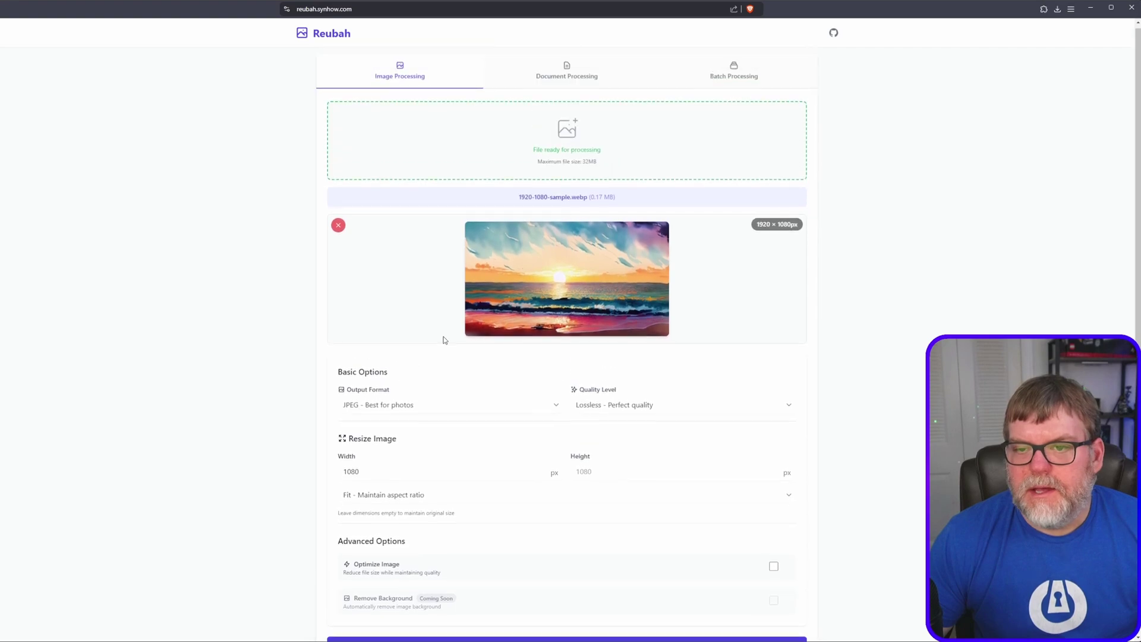
left_click(545, 70)
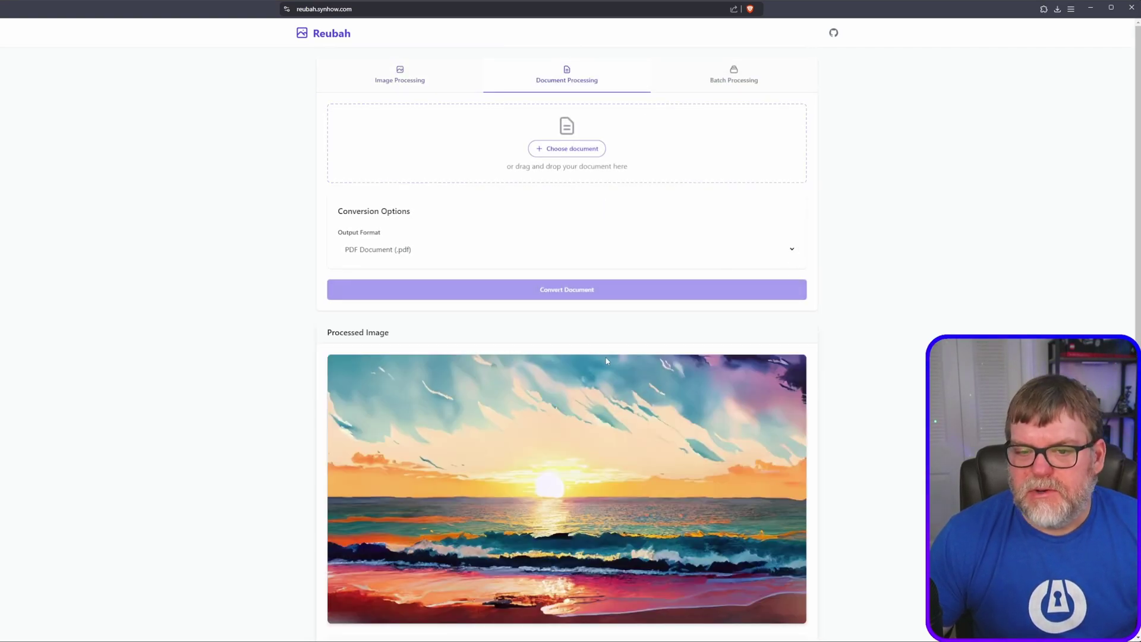
left_click(576, 153)
left_click(406, 305)
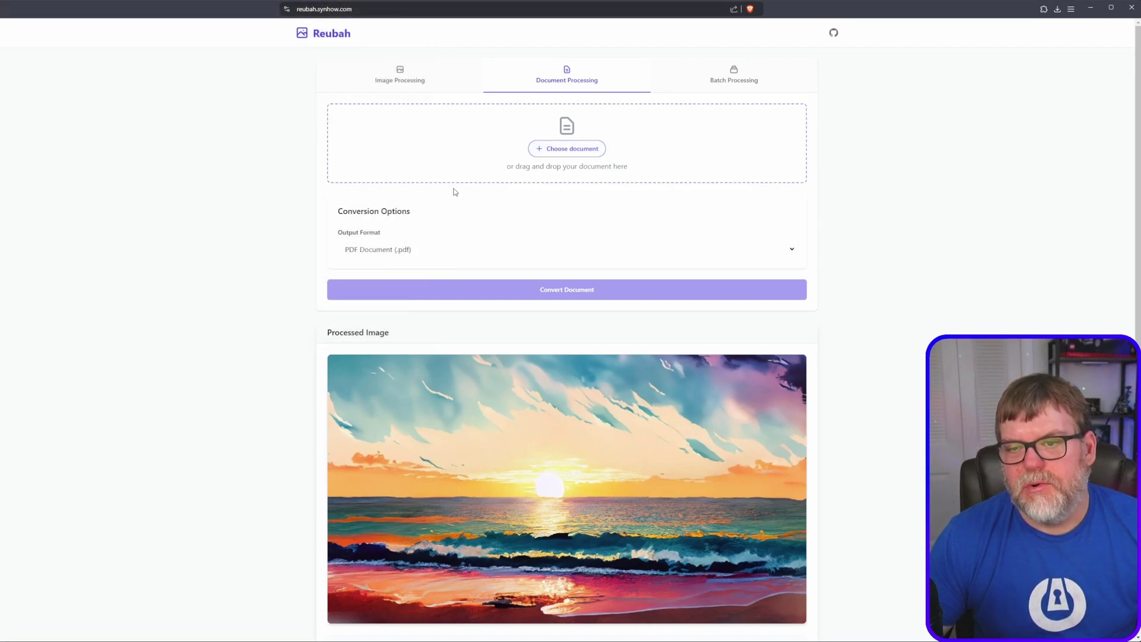
left_click(519, 255)
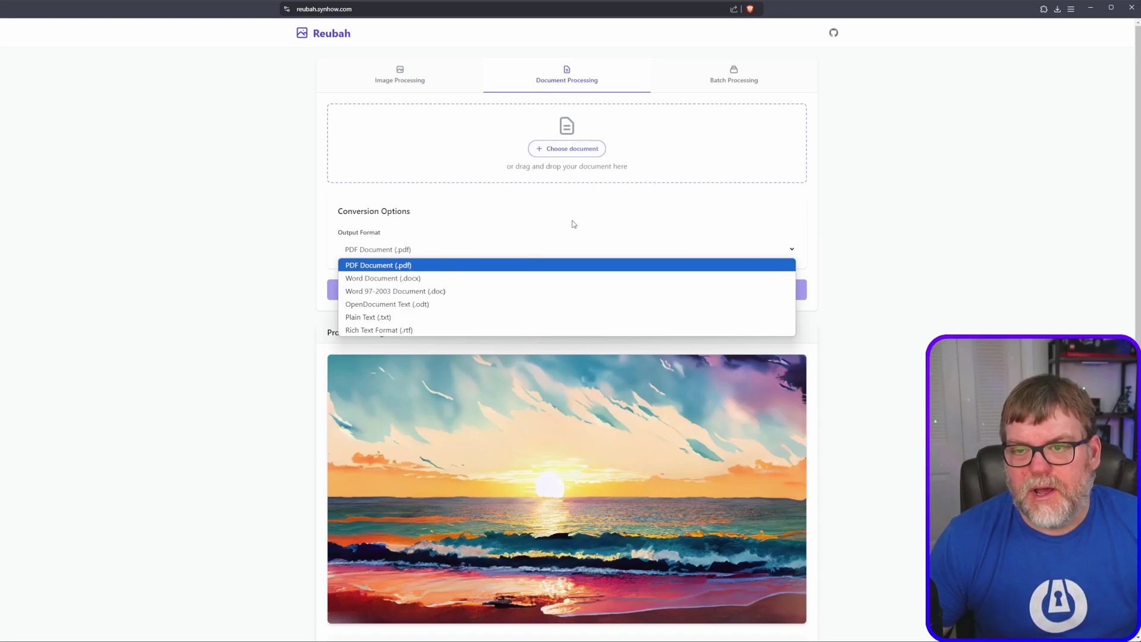
left_click(250, 201)
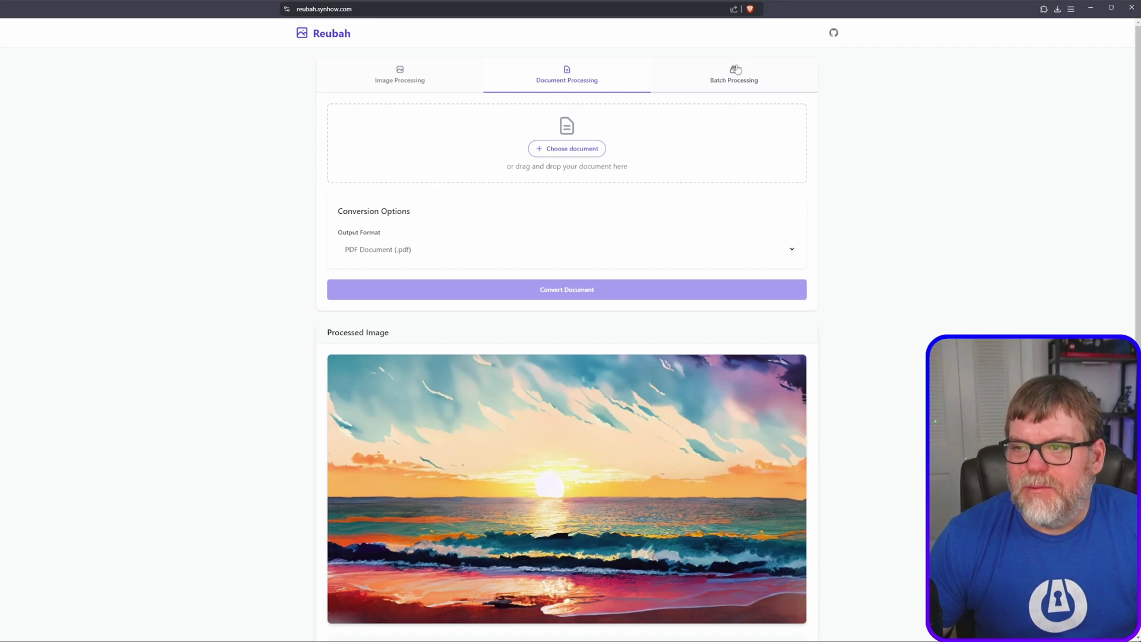
- Add four images, including 3389.jpg and chill.png, on the Batch Processing tab
left_click(723, 77)
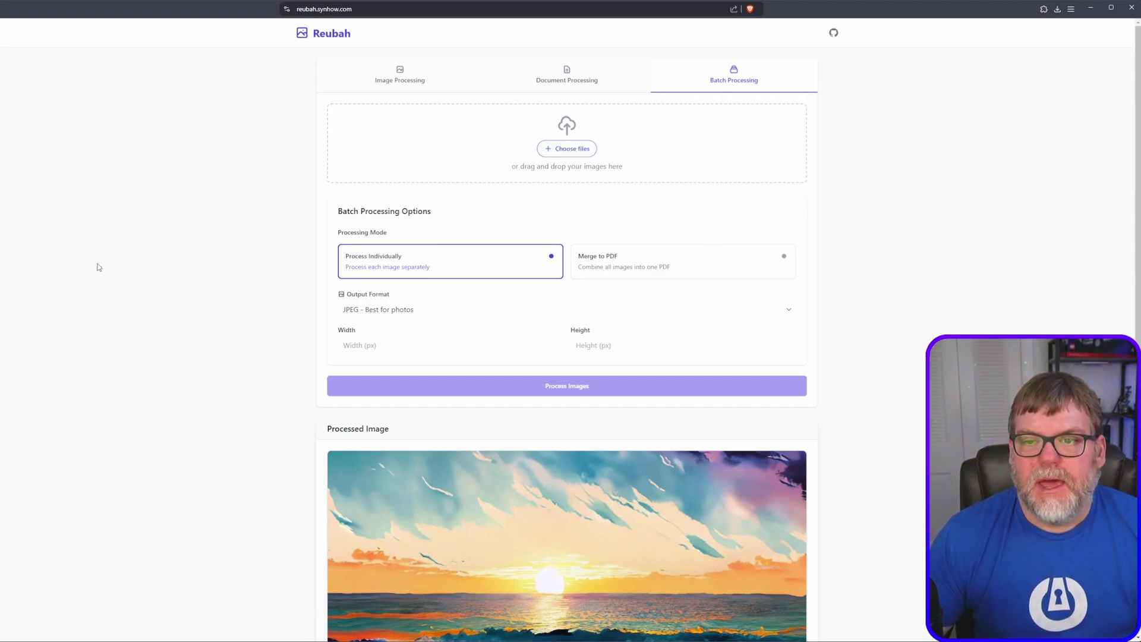
right_click(582, 150)
left_click(568, 154)
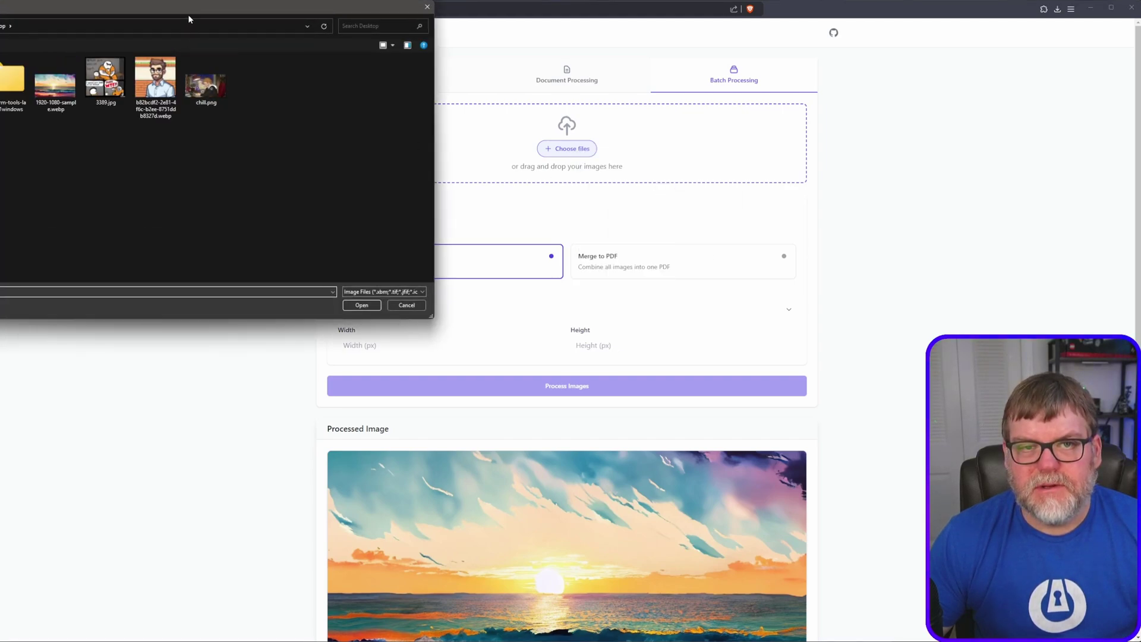
left_click_drag(187, 19, 419, 75)
left_click_drag(508, 221, 285, 138)
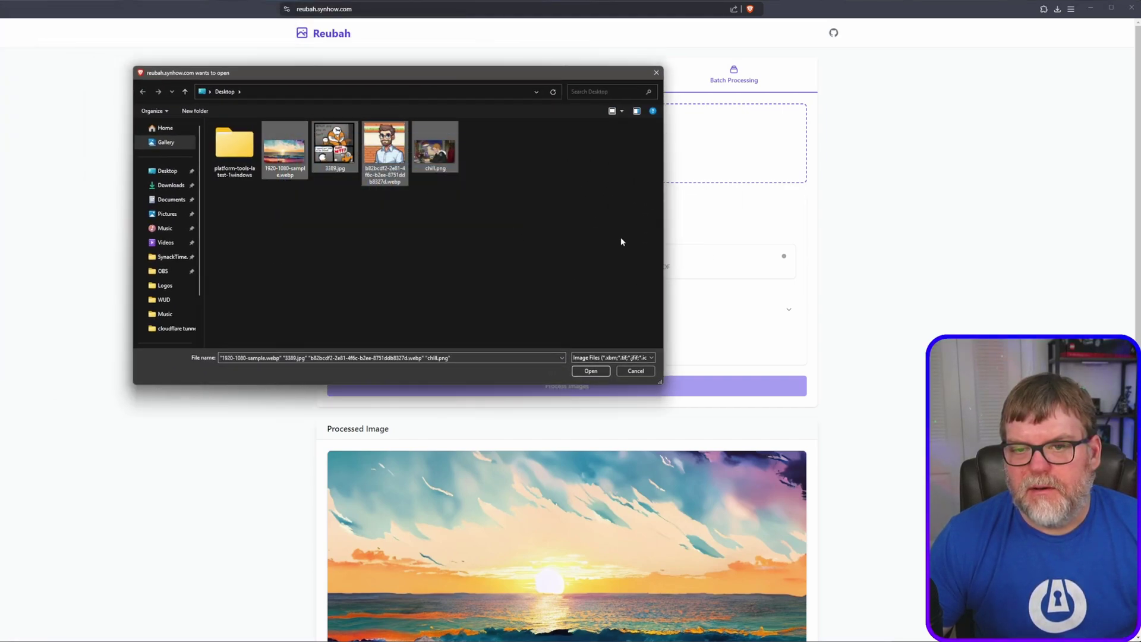
left_click(595, 372)
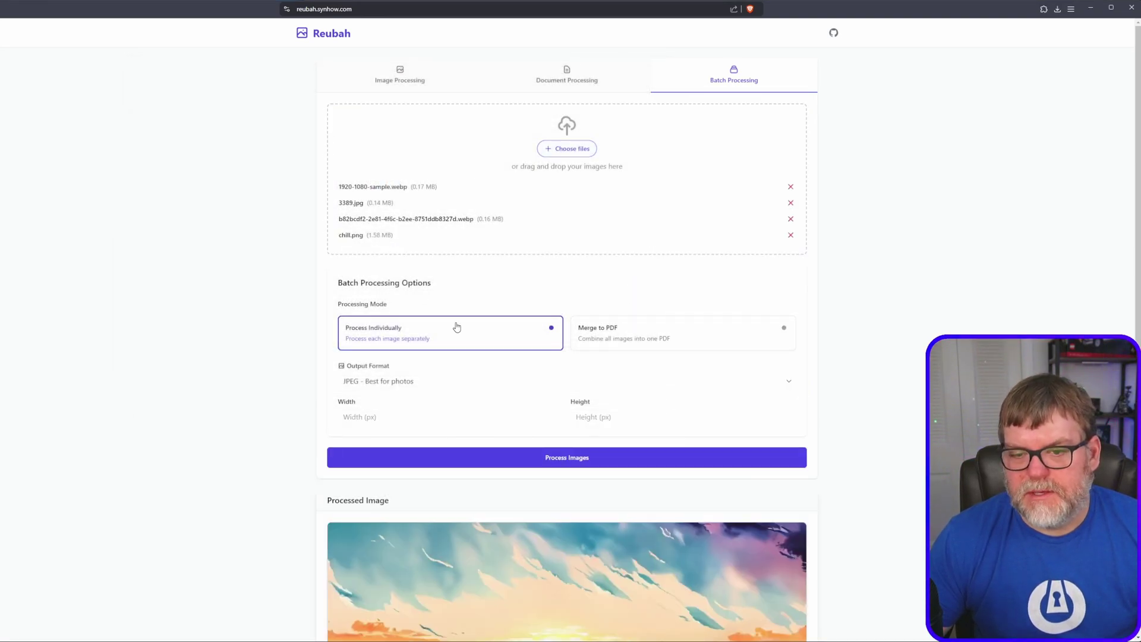
- Keep Process Individually and set the batch output format to JPEG
scroll(529, 331, "down", 1)
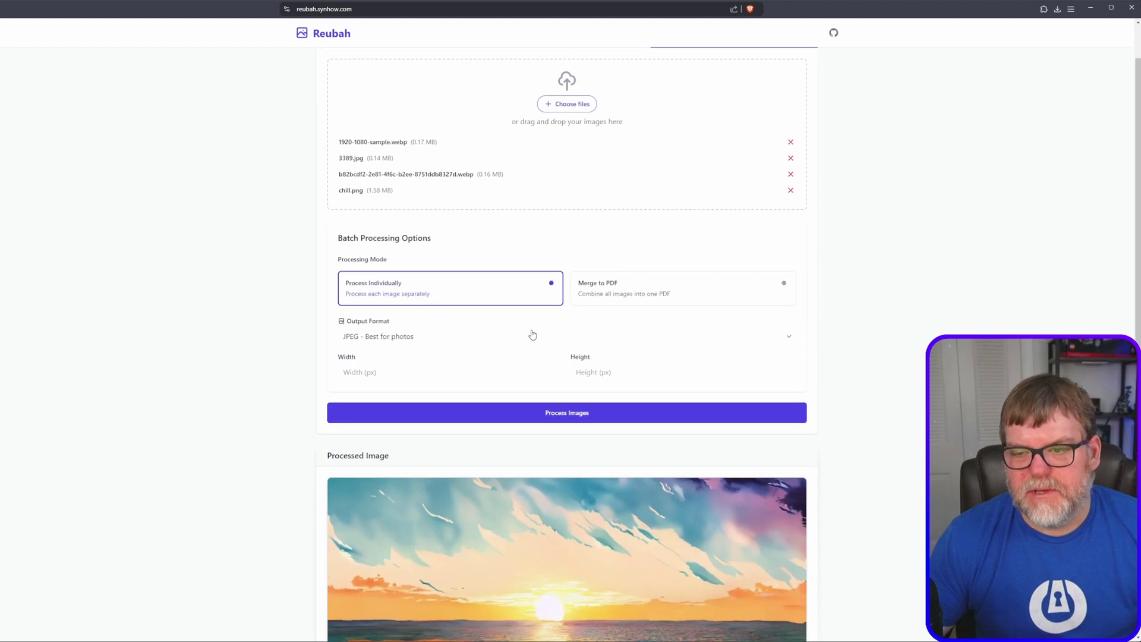
scroll(622, 346, "down", 1)
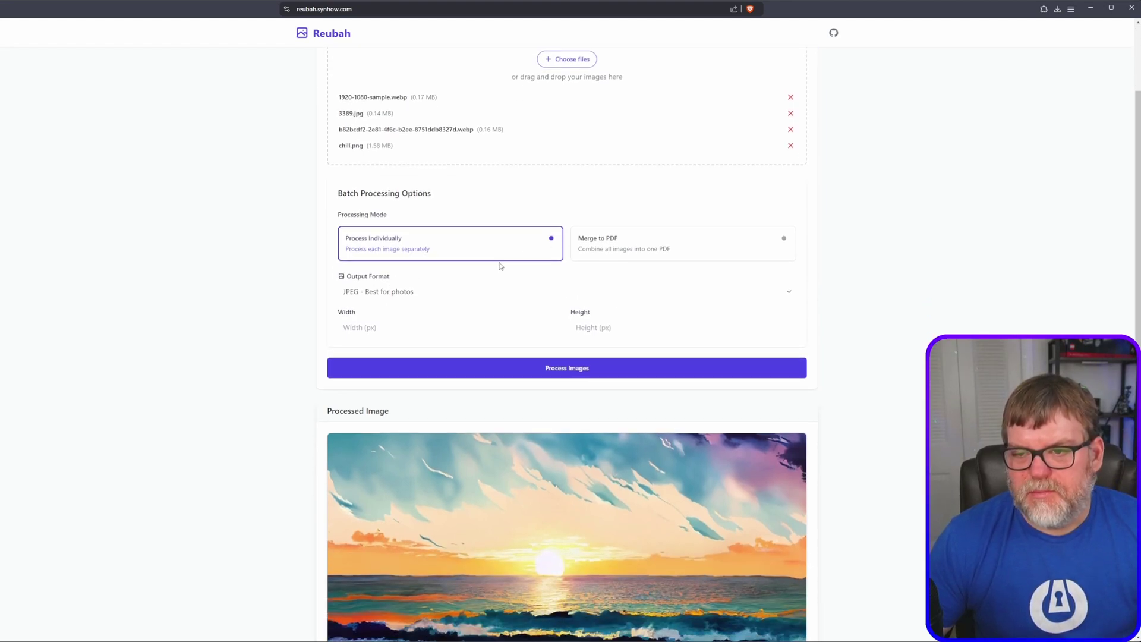
scroll(566, 357, "down", 3)
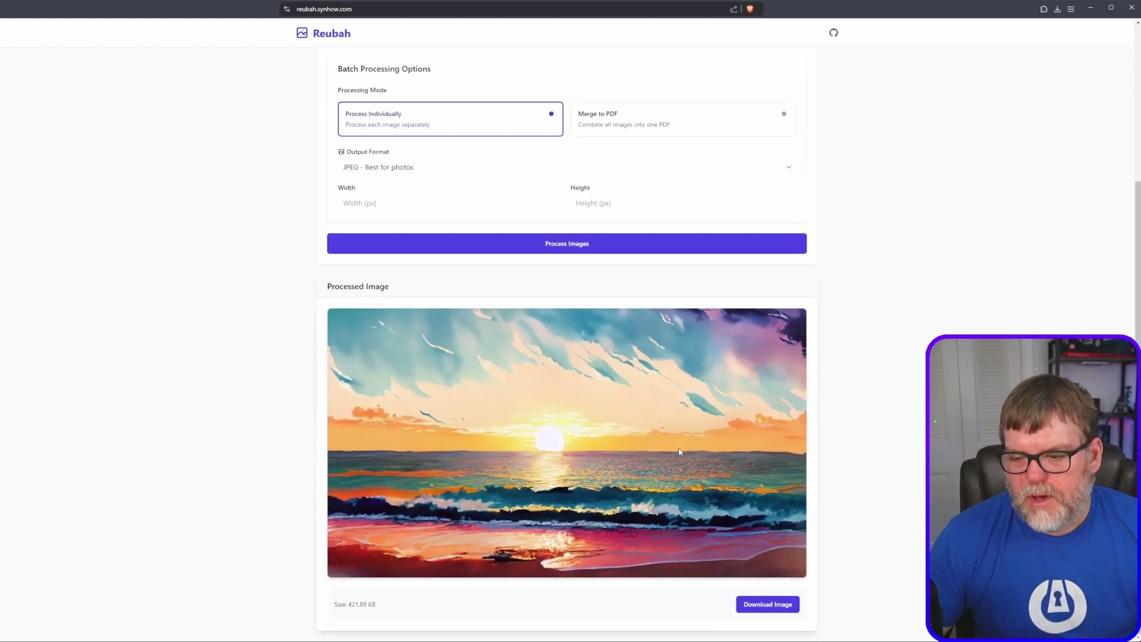
scroll(679, 451, "up", 5)
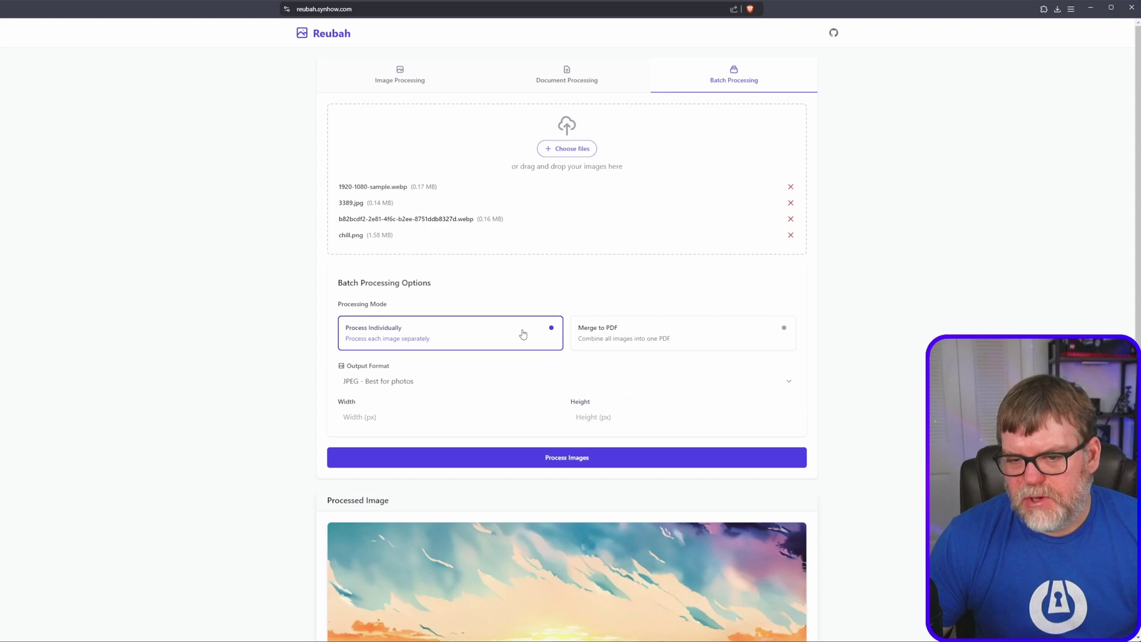
left_click(393, 383)
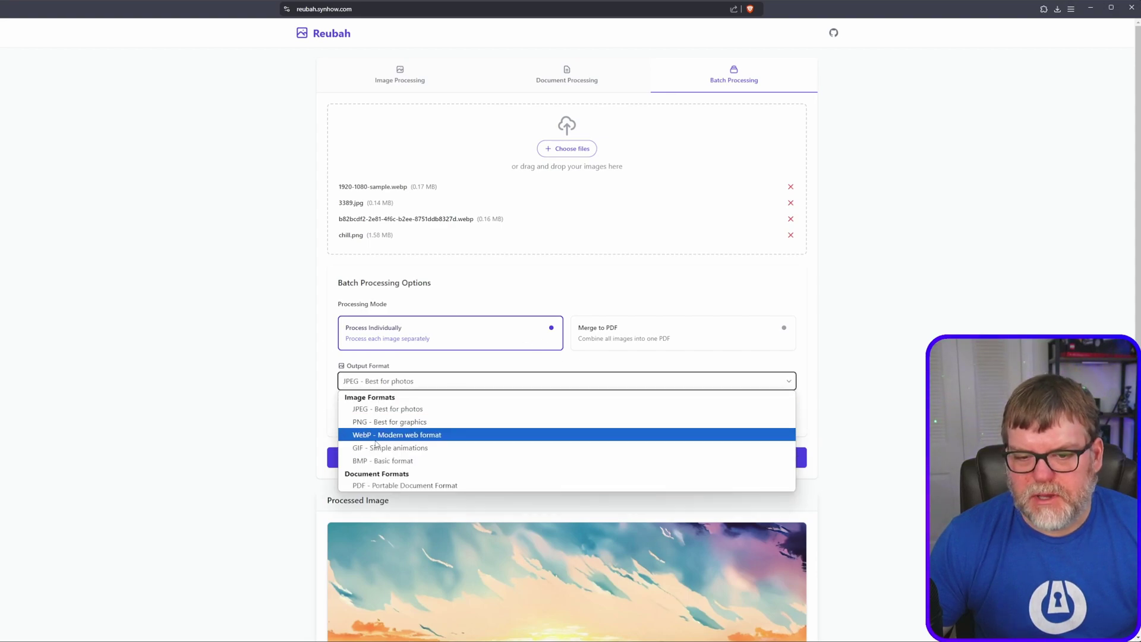
left_click(917, 337)
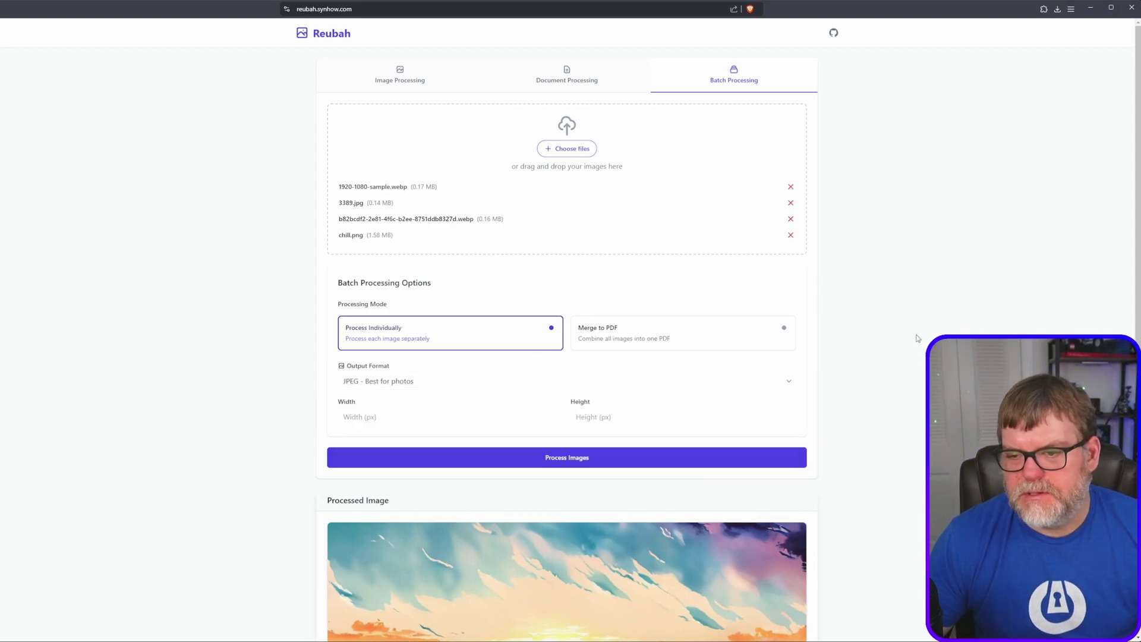
- Switch the batch to Merge to PDF with Letter (8.5 × 11 in) pages, 1 image per page
left_click(735, 340)
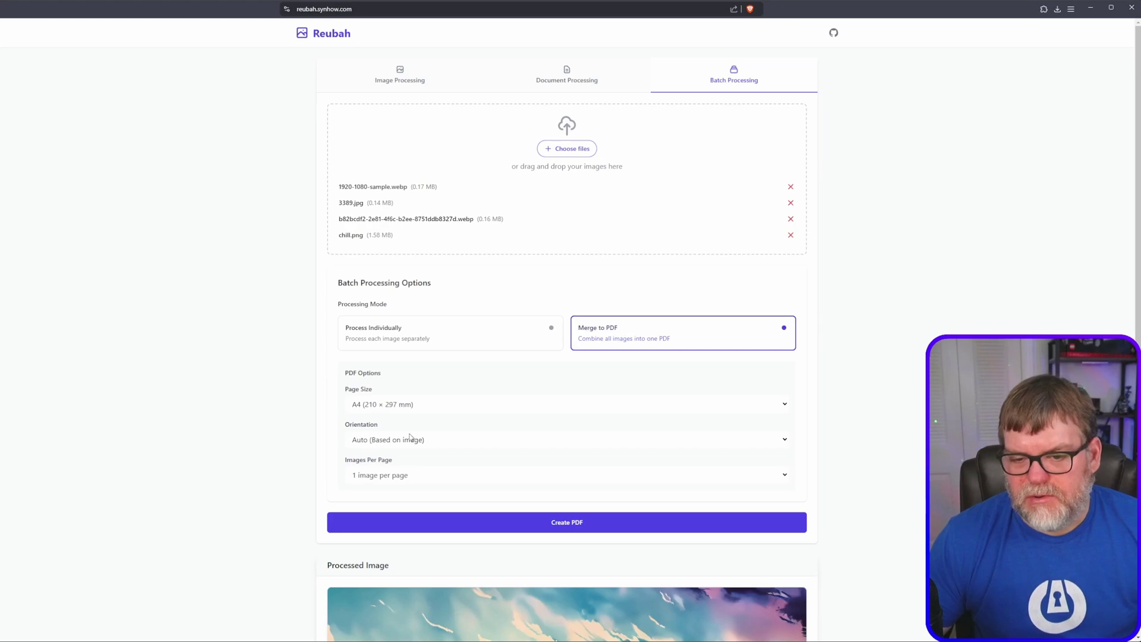
left_click(412, 477)
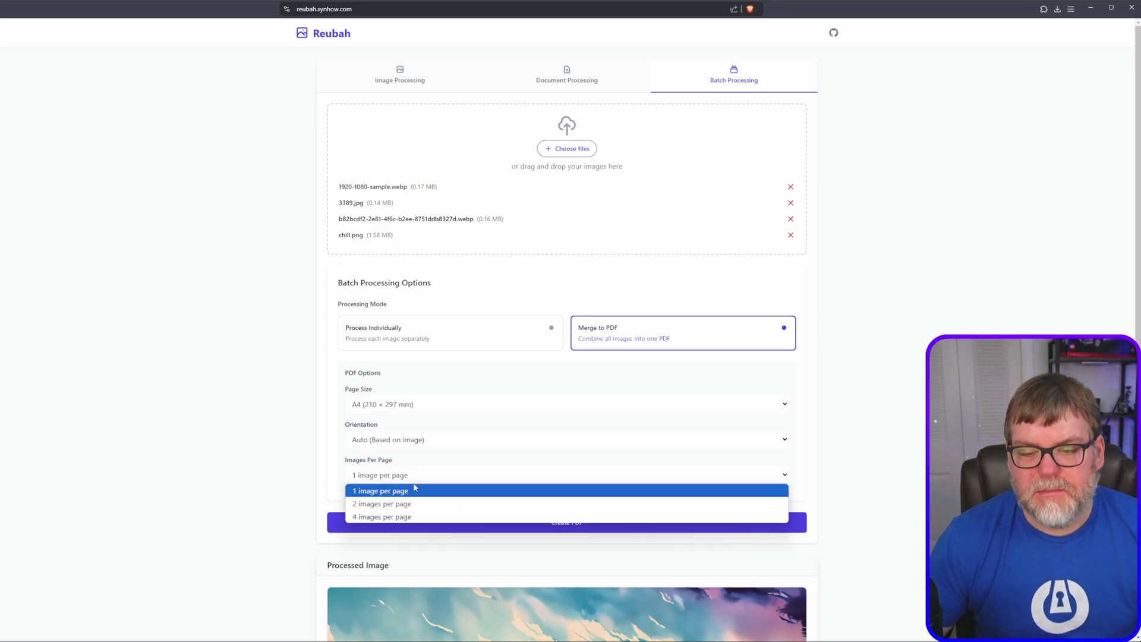
left_click(417, 406)
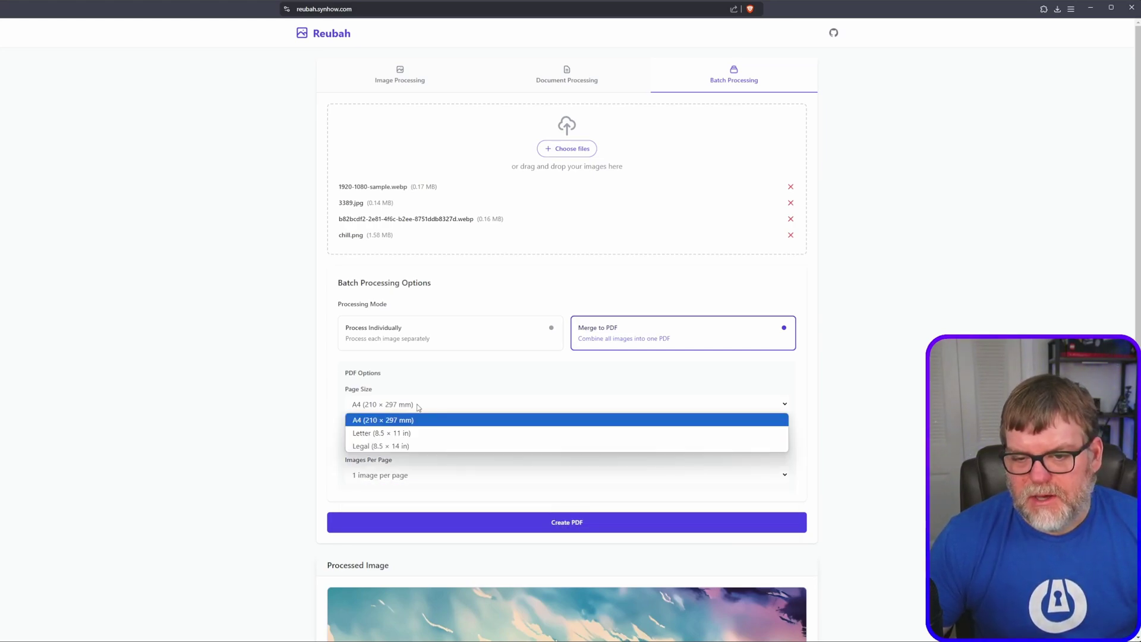
left_click(392, 433)
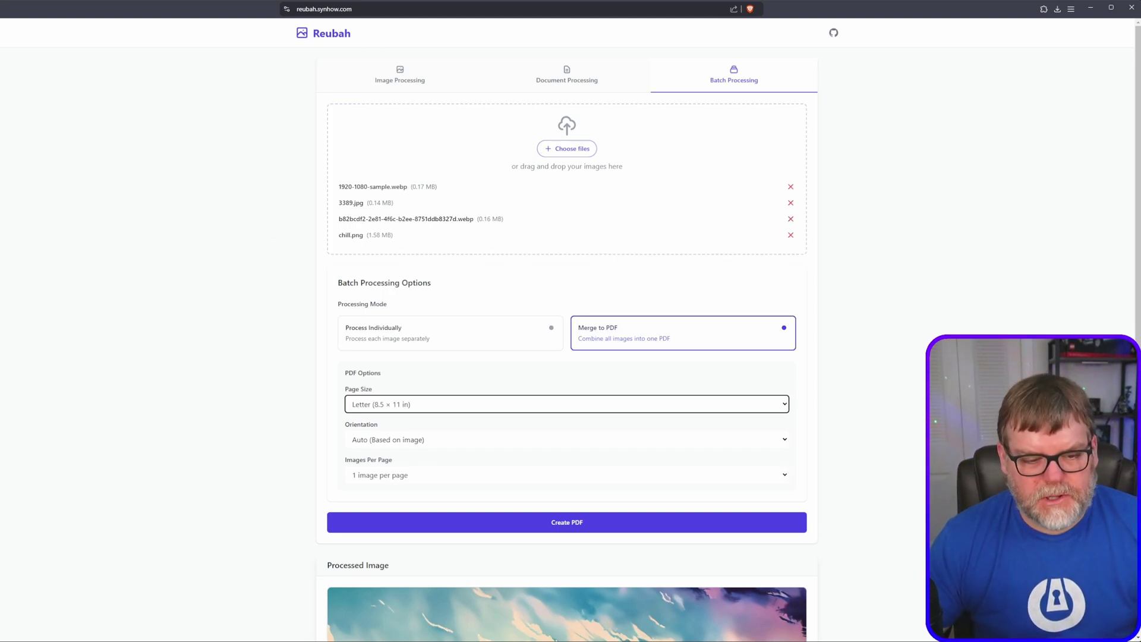
- Search Google for 'reubah open source' and open the GitHub repository result
key("ctrl+t")
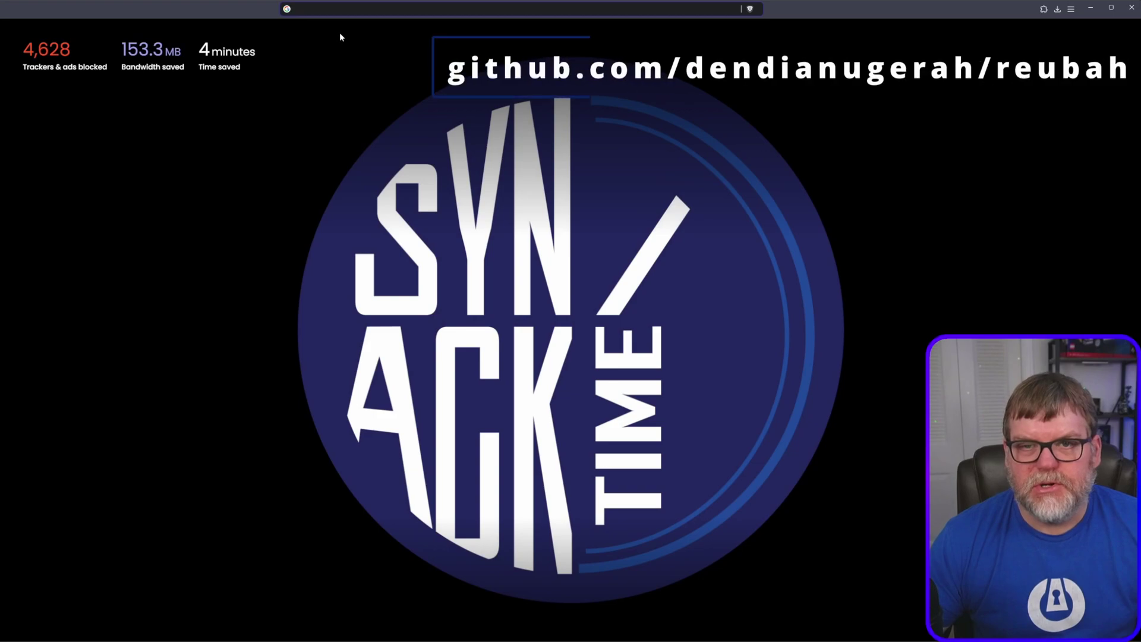
type("reu")
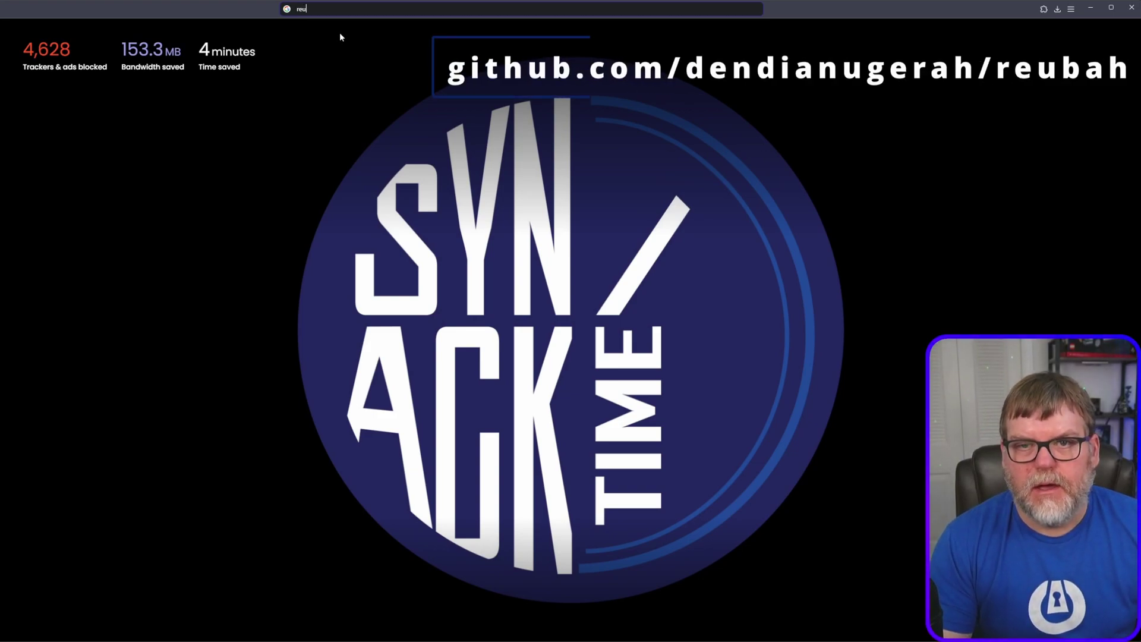
type("bah open source")
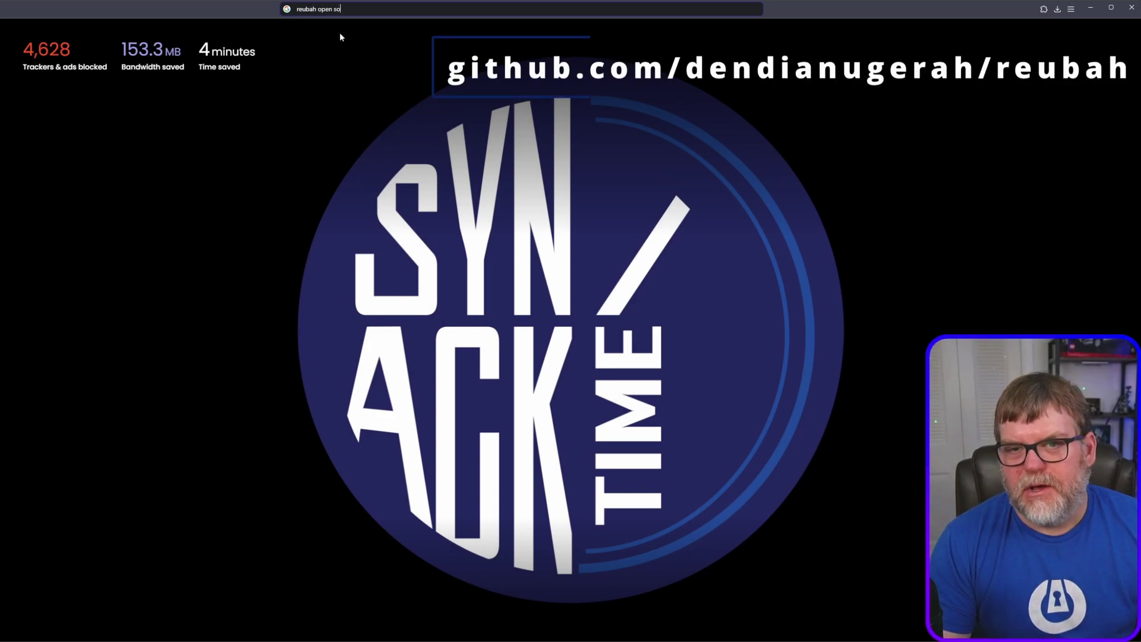
key("Return")
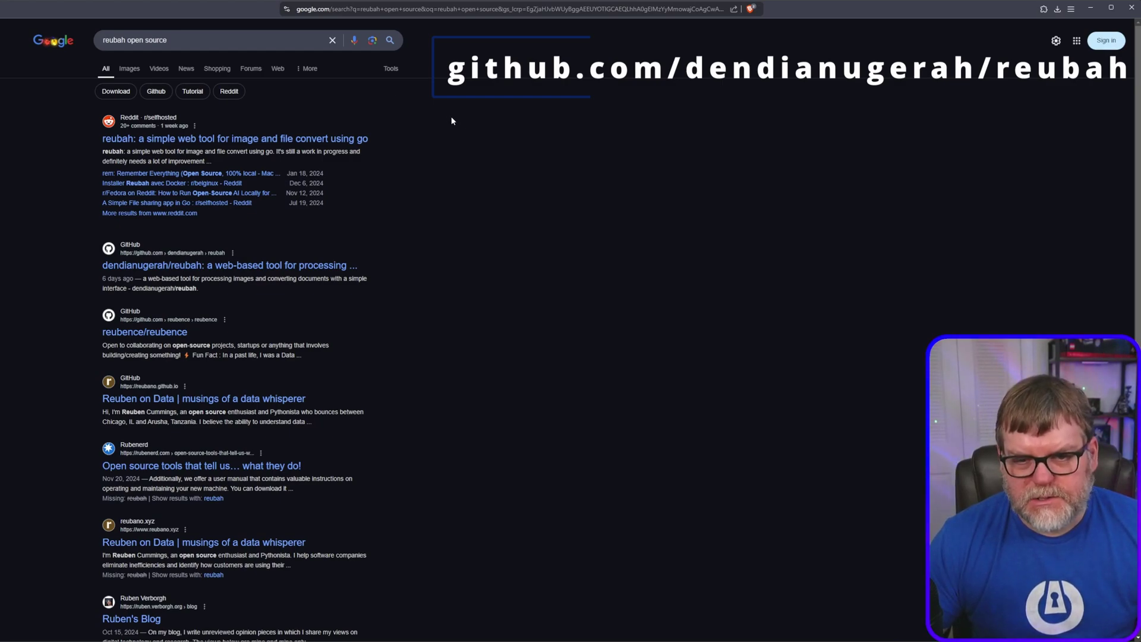
left_click(209, 271)
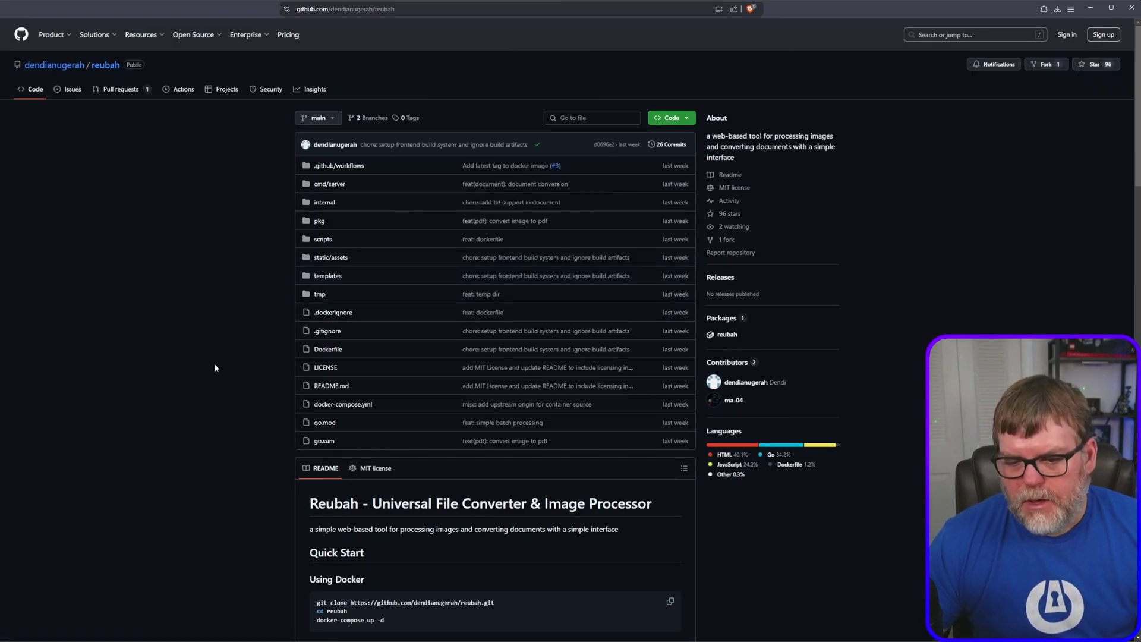
- Scroll through the README's format support tables and Quick Start Docker commands
scroll(258, 359, "down", 4)
scroll(264, 358, "down", 5)
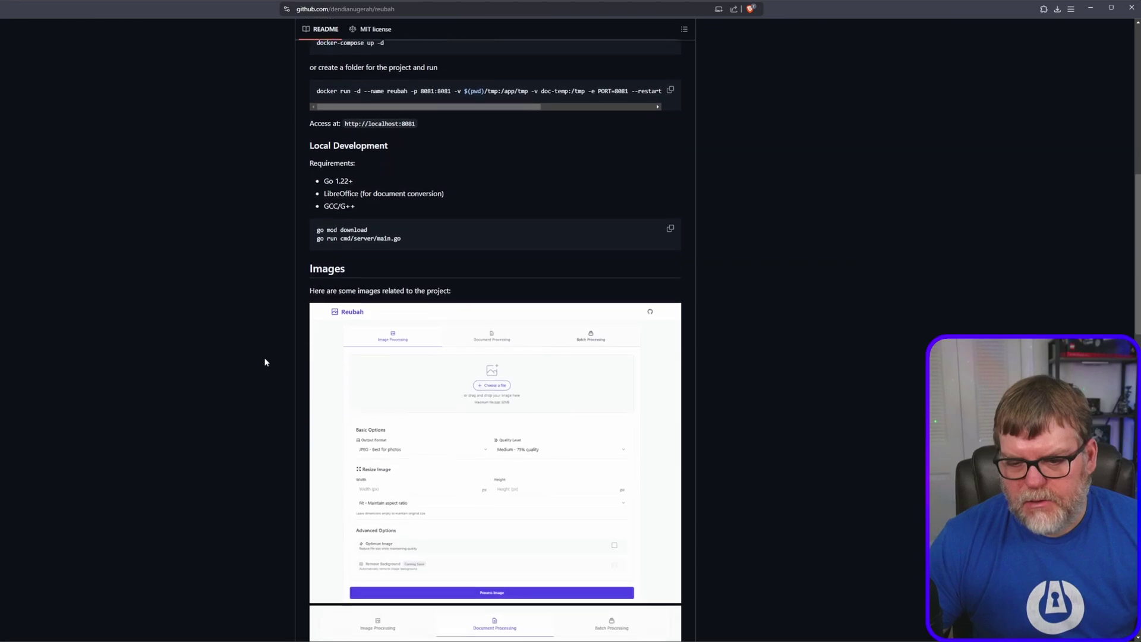
scroll(287, 352, "down", 7)
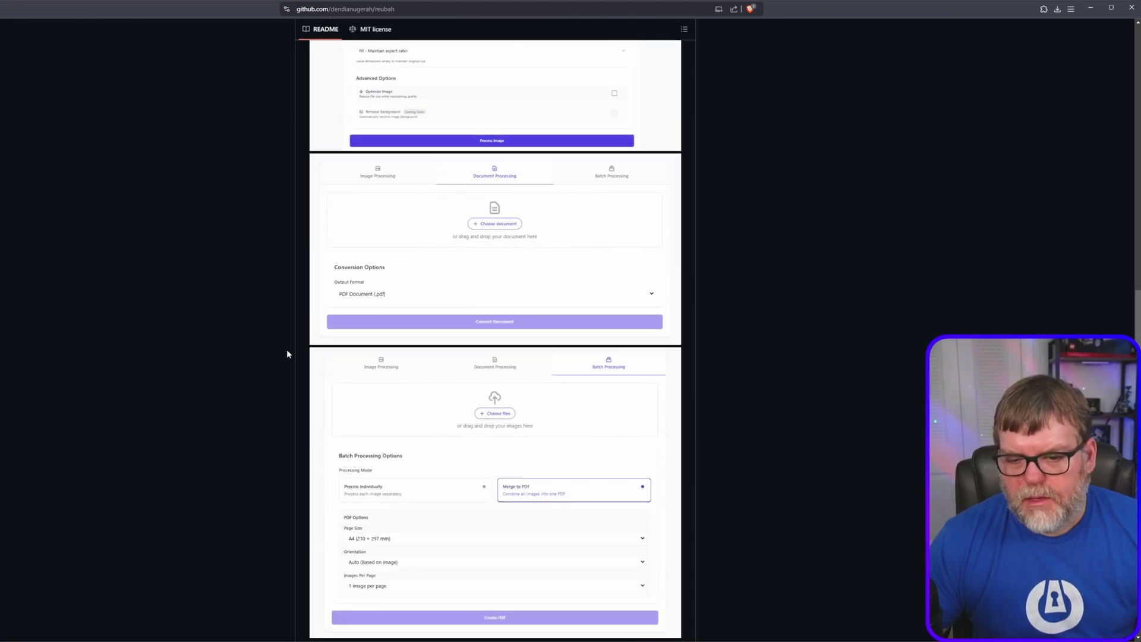
scroll(287, 353, "down", 10)
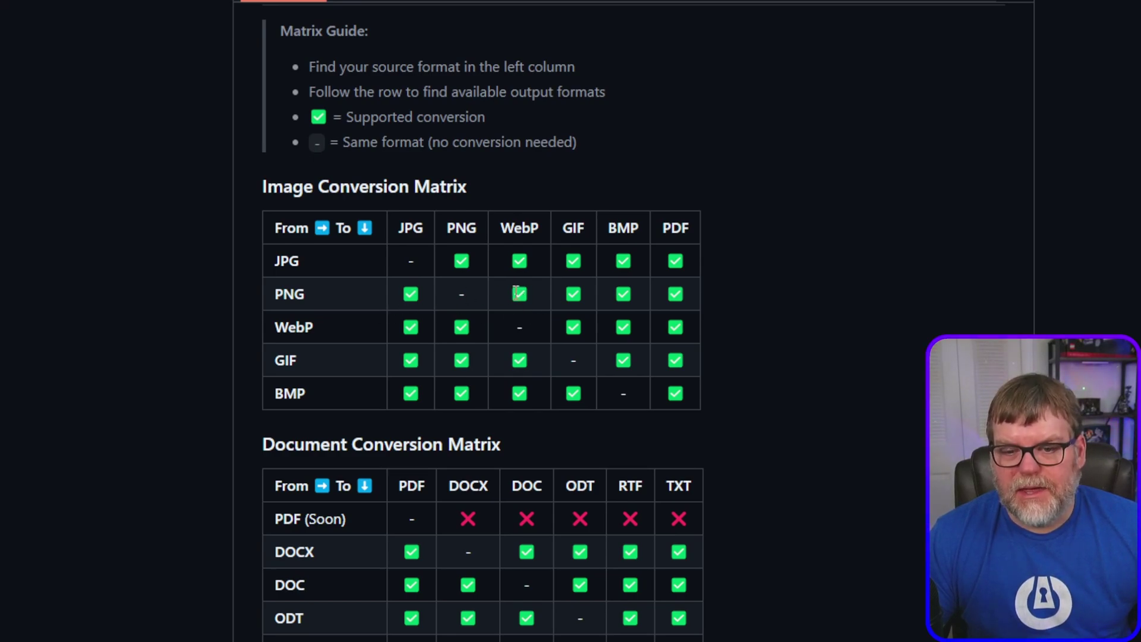
scroll(431, 445, "down", 2)
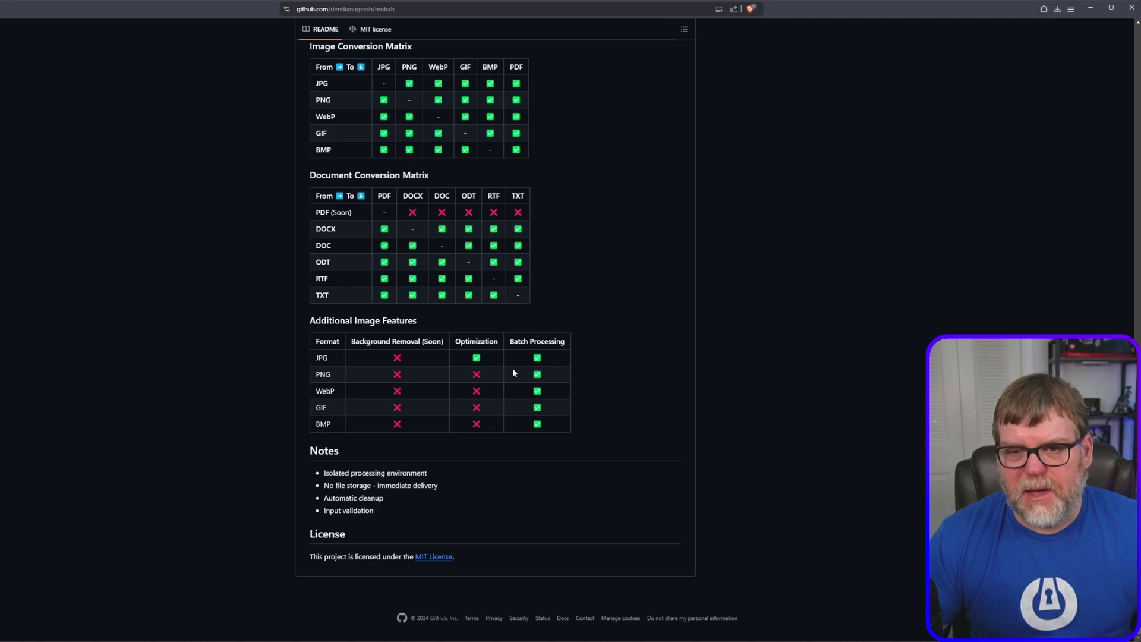
scroll(513, 369, "up", 10)
scroll(551, 410, "up", 15)
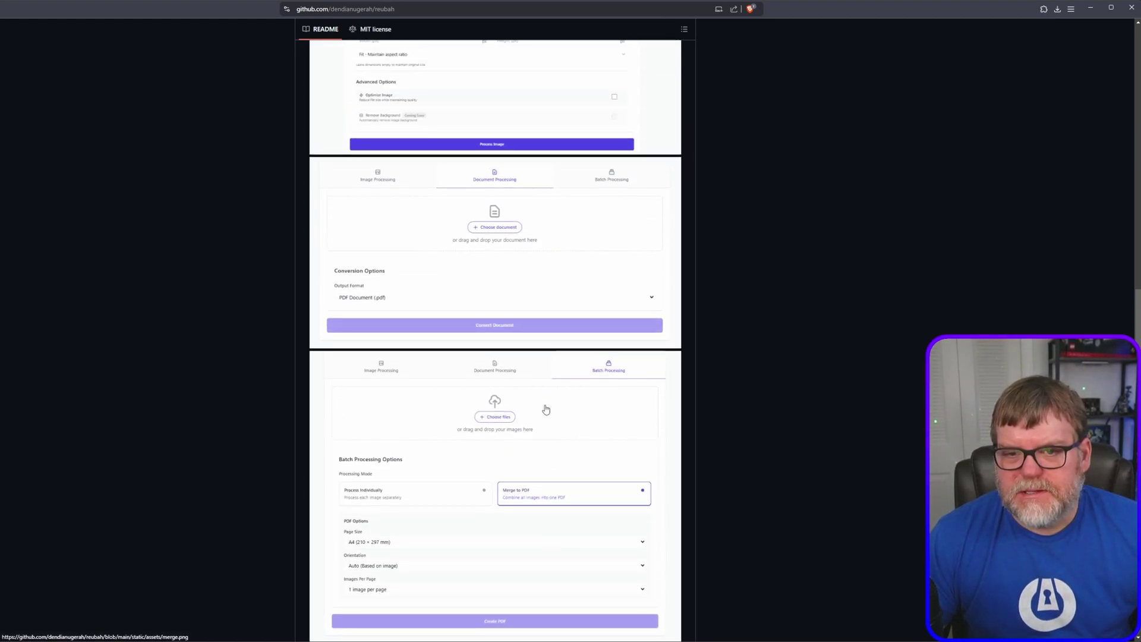
scroll(539, 408, "up", 2)
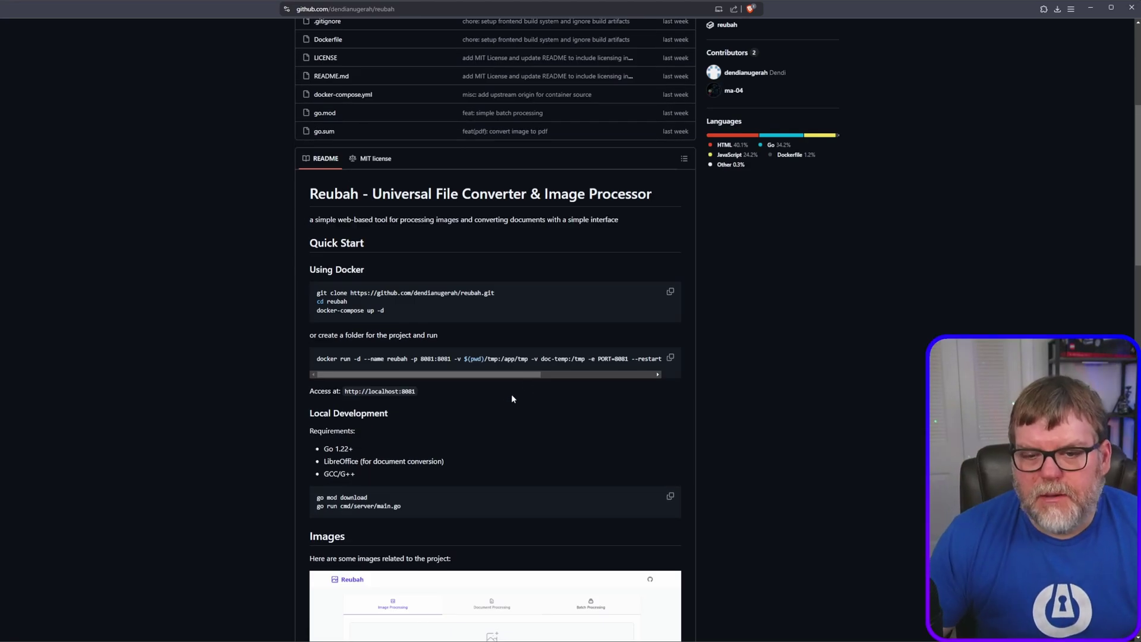
- Open docker-compose.yml (reubah:latest image, port 8081) and copy the raw file contents
scroll(499, 365, "up", 3)
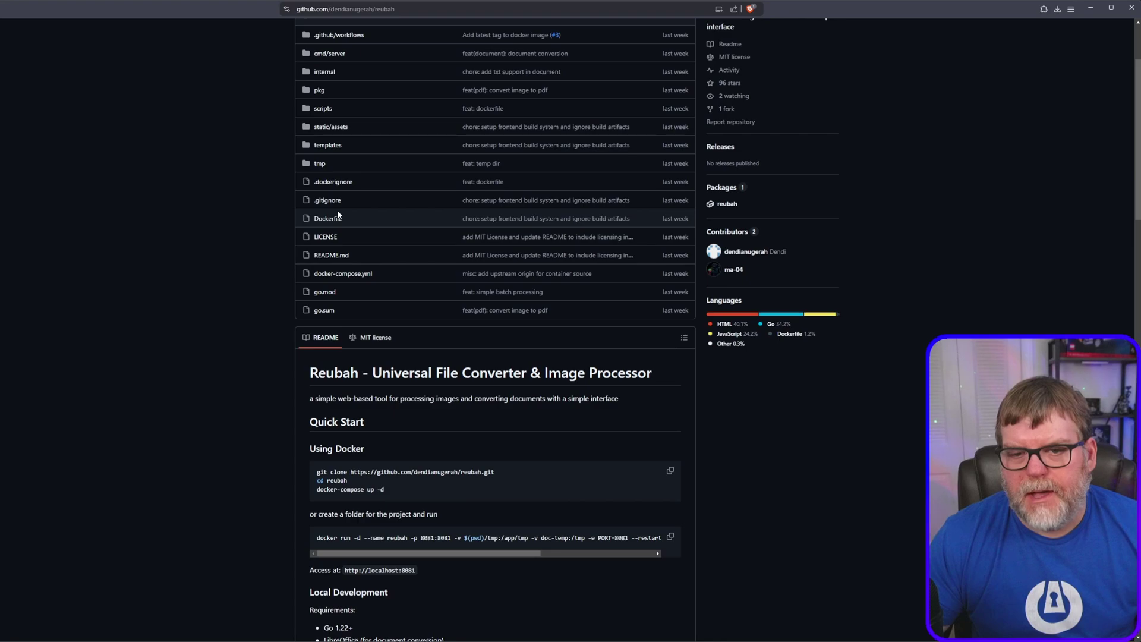
left_click(352, 275)
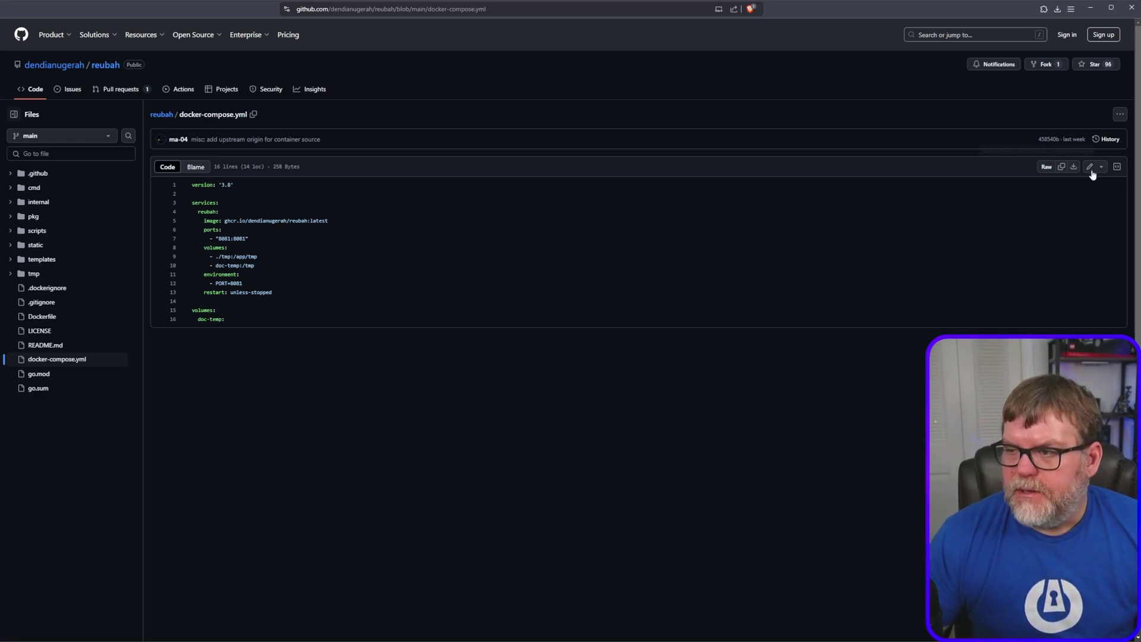
left_click(1062, 168)
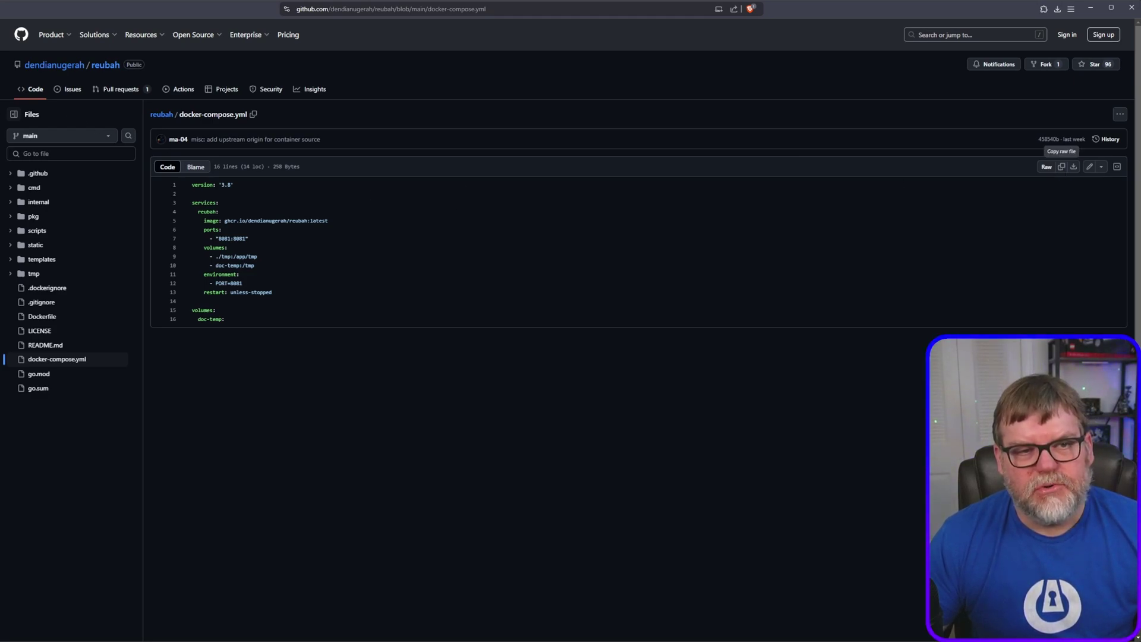
- In Portainer's Stacks list, begin adding a new stack
key("ctrl+Tab")
left_click(44, 170)
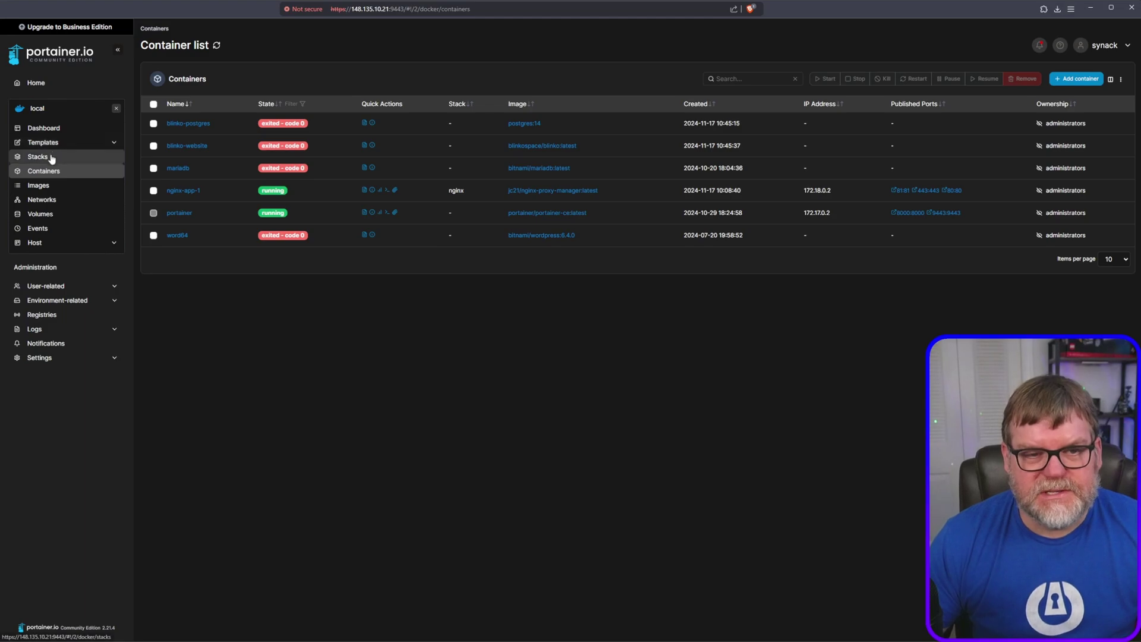
left_click(41, 157)
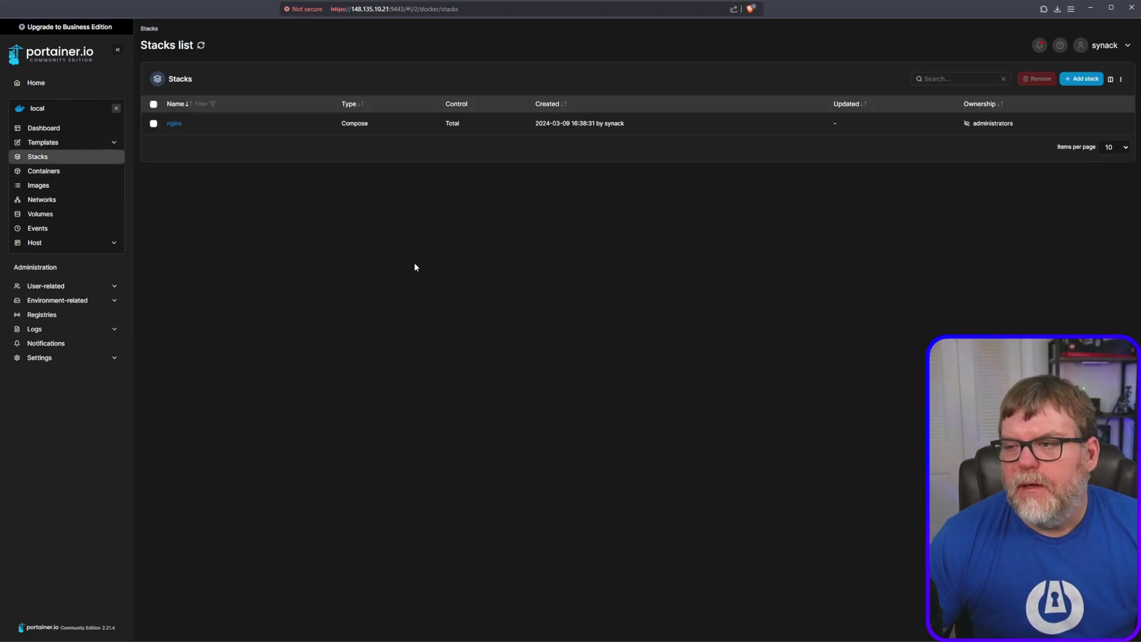
left_click(1091, 82)
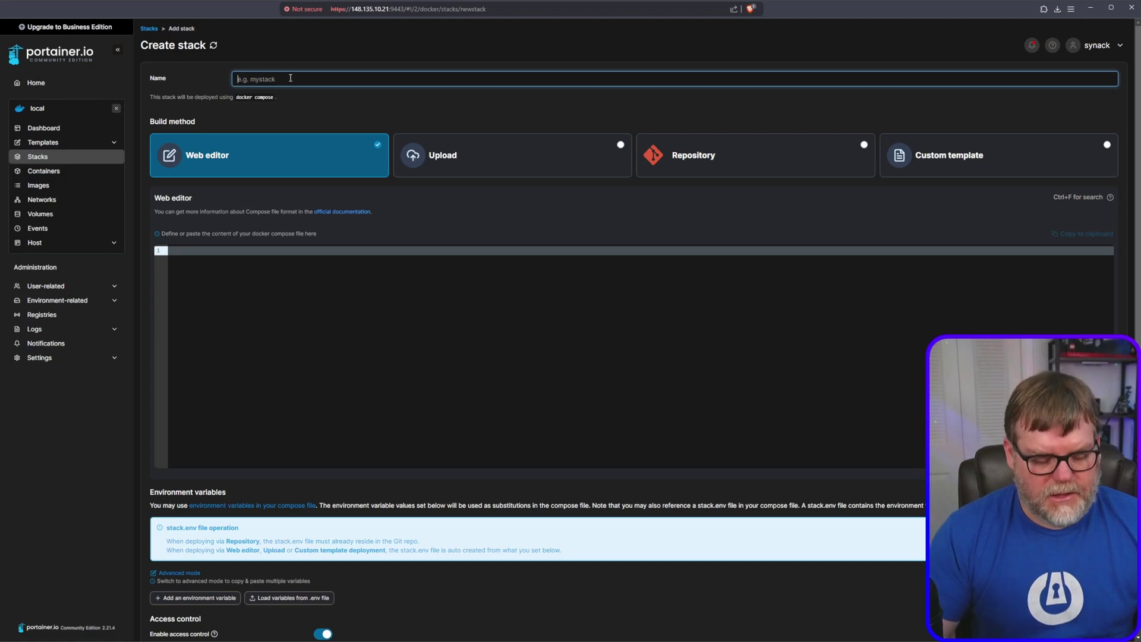
- Name the stack reubah and paste the compose file into the Web editor
type("reub")
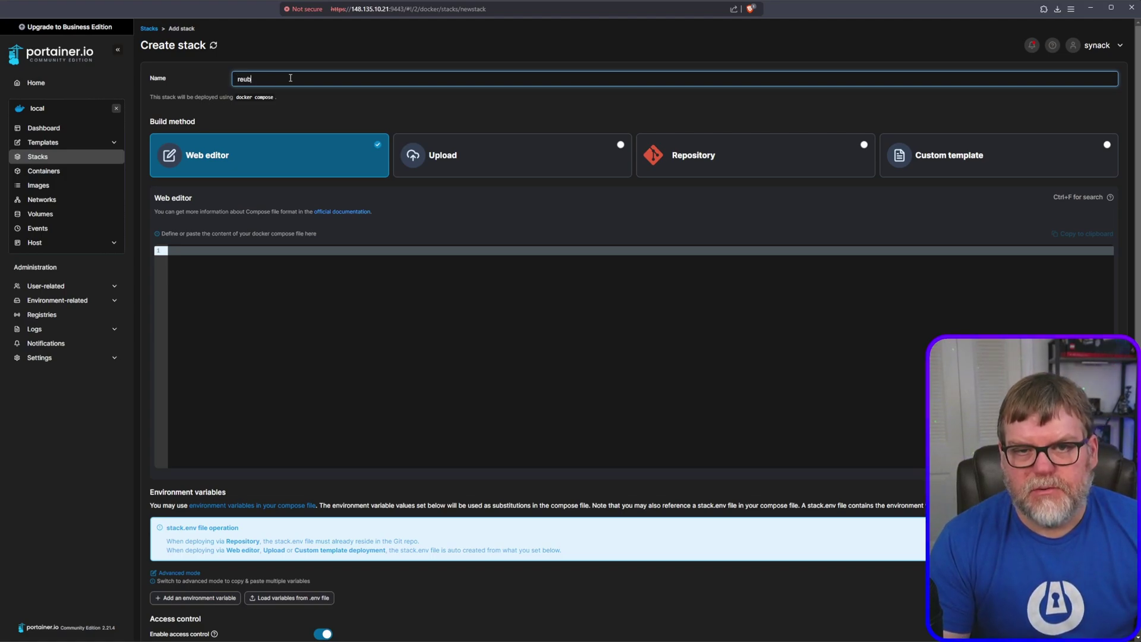
type("ah")
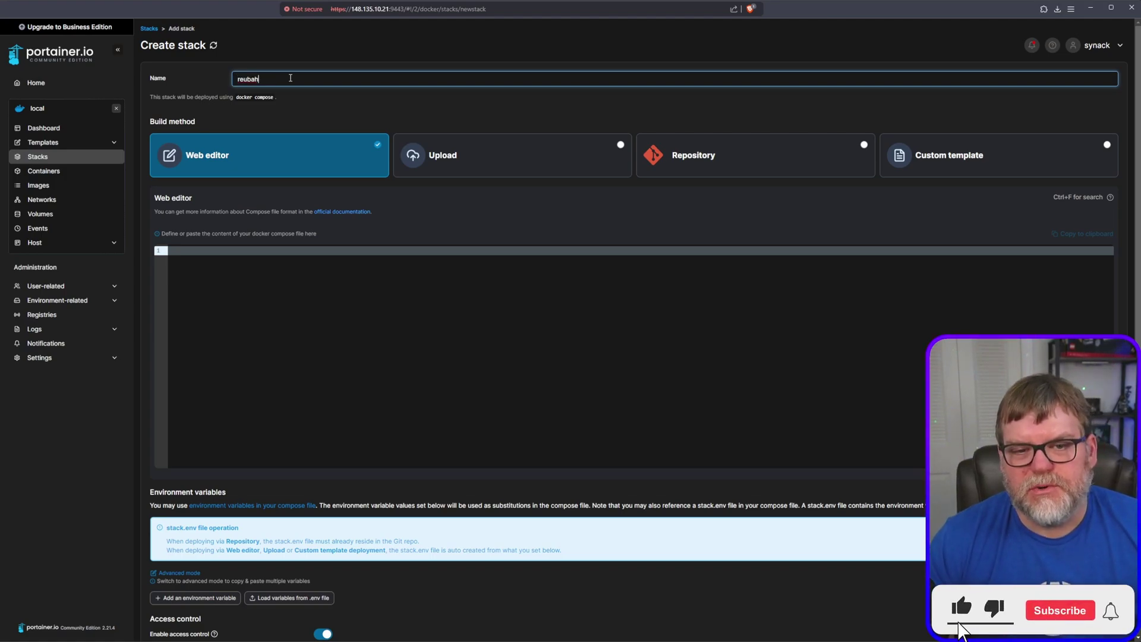
left_click(248, 284)
key("ctrl+v")
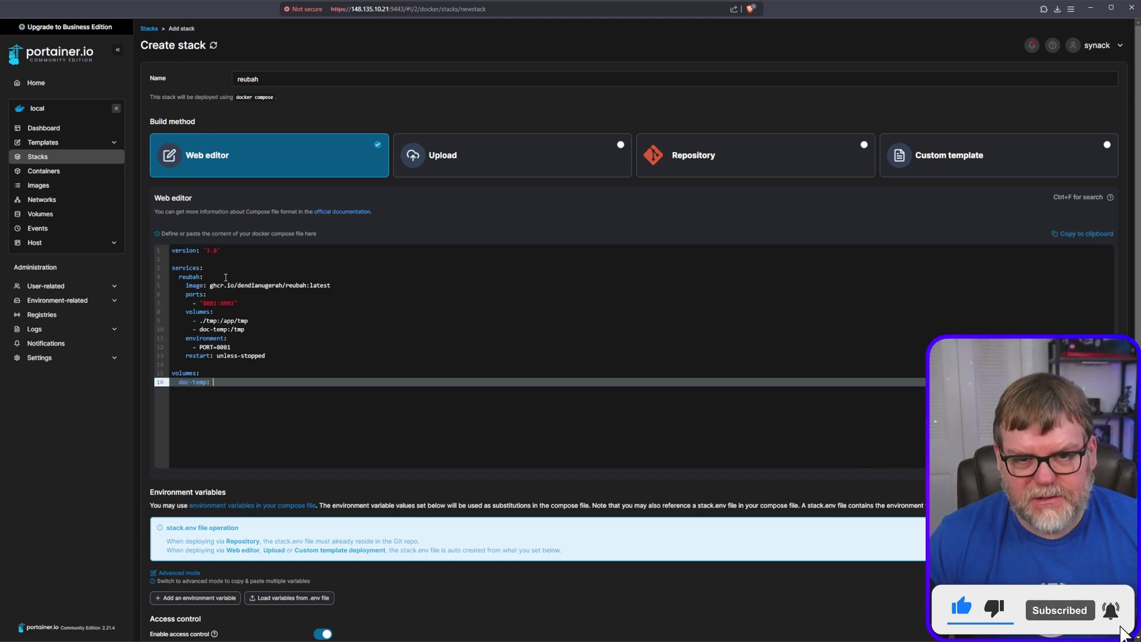
- Comment out line 1 so it reads #version: '3.8'
left_click(173, 252)
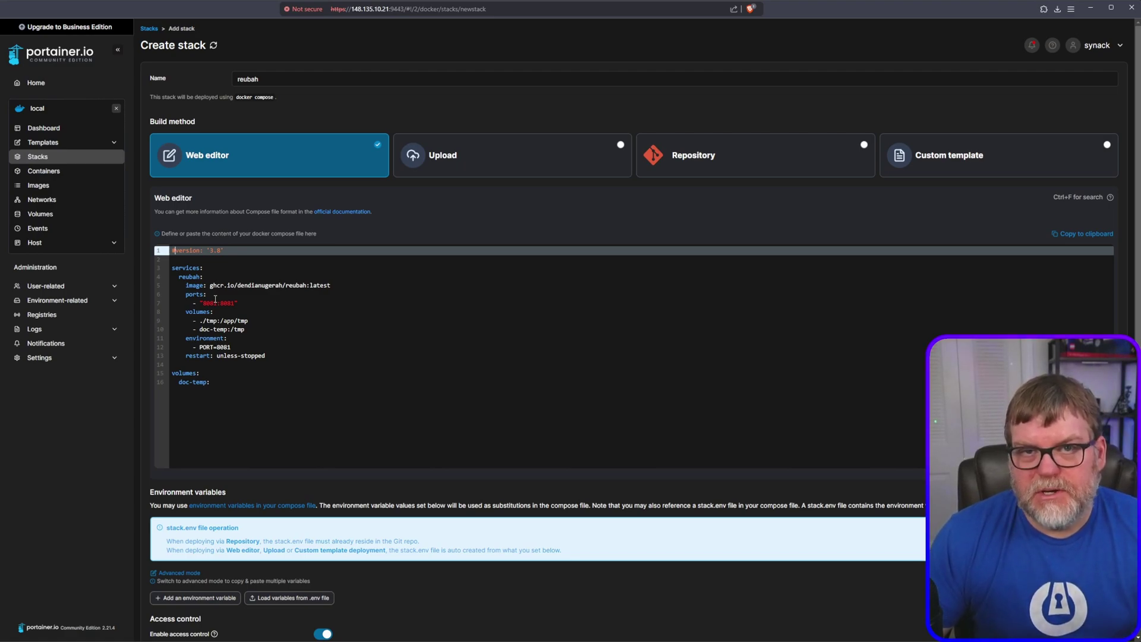
type("#")
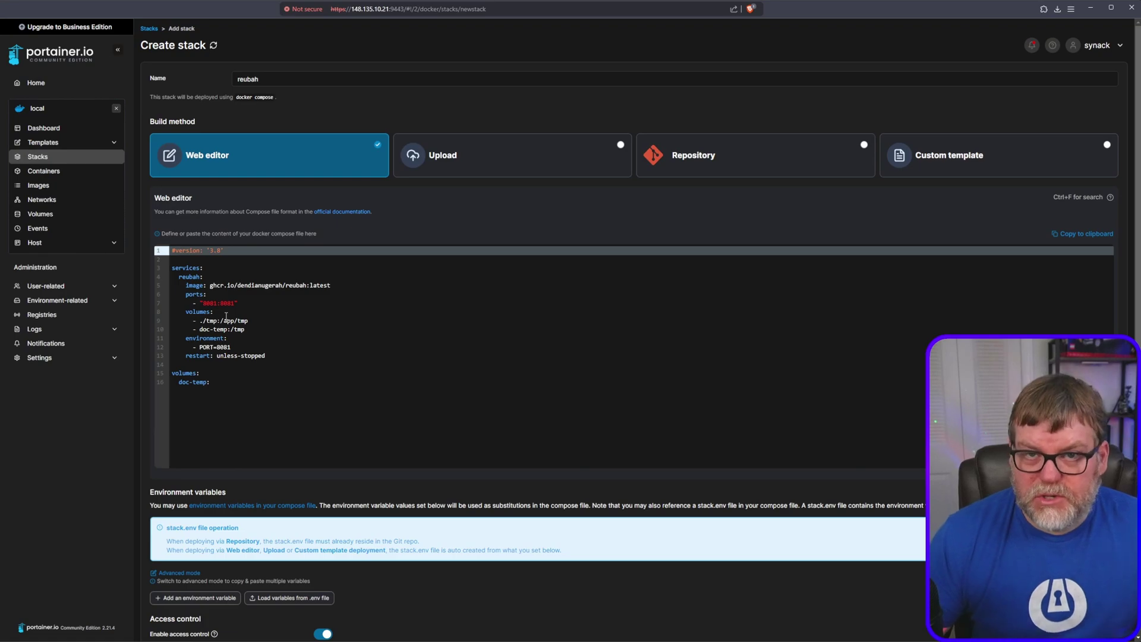
left_click(190, 294)
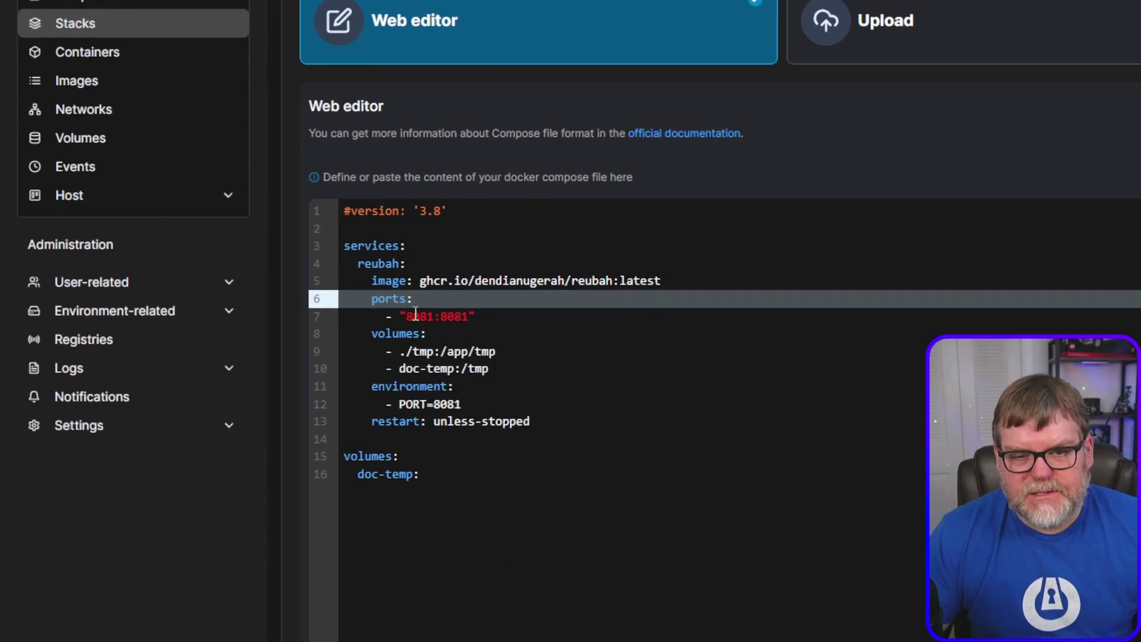
- Check the 8081:8081 port mapping on line 7 and the doc-temp volume on line 10
double_click(206, 303)
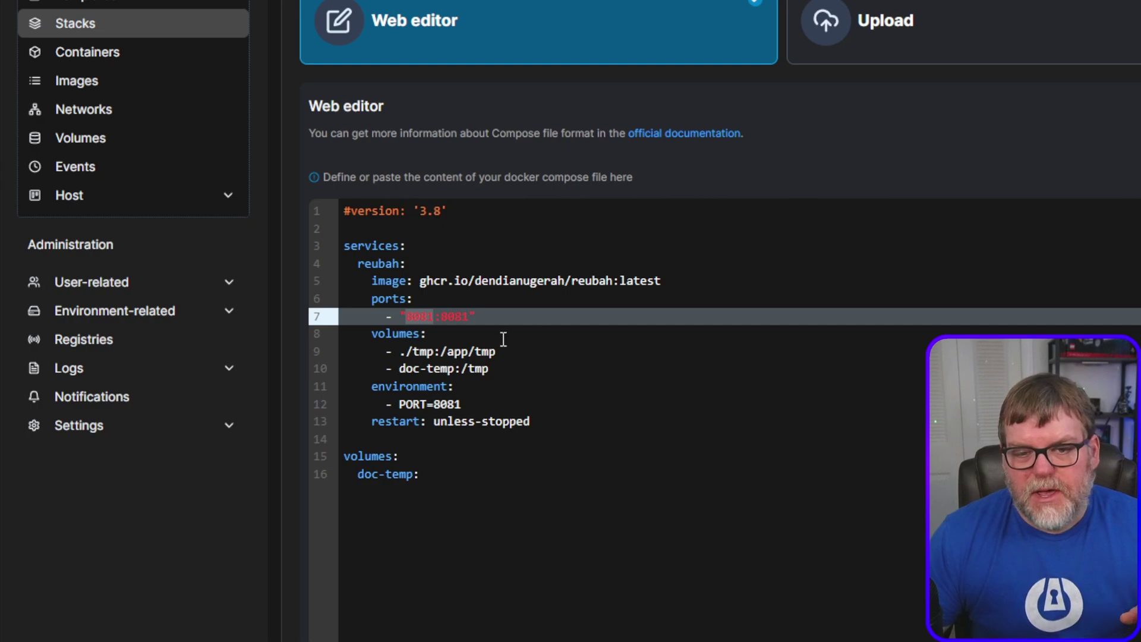
double_click(457, 316)
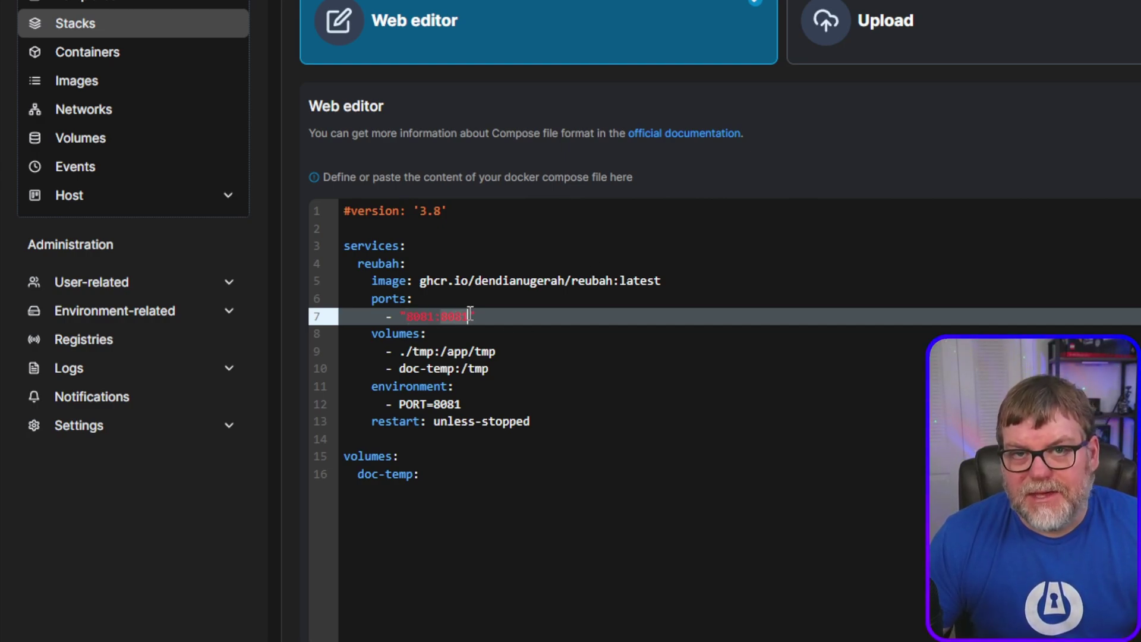
left_click(418, 318)
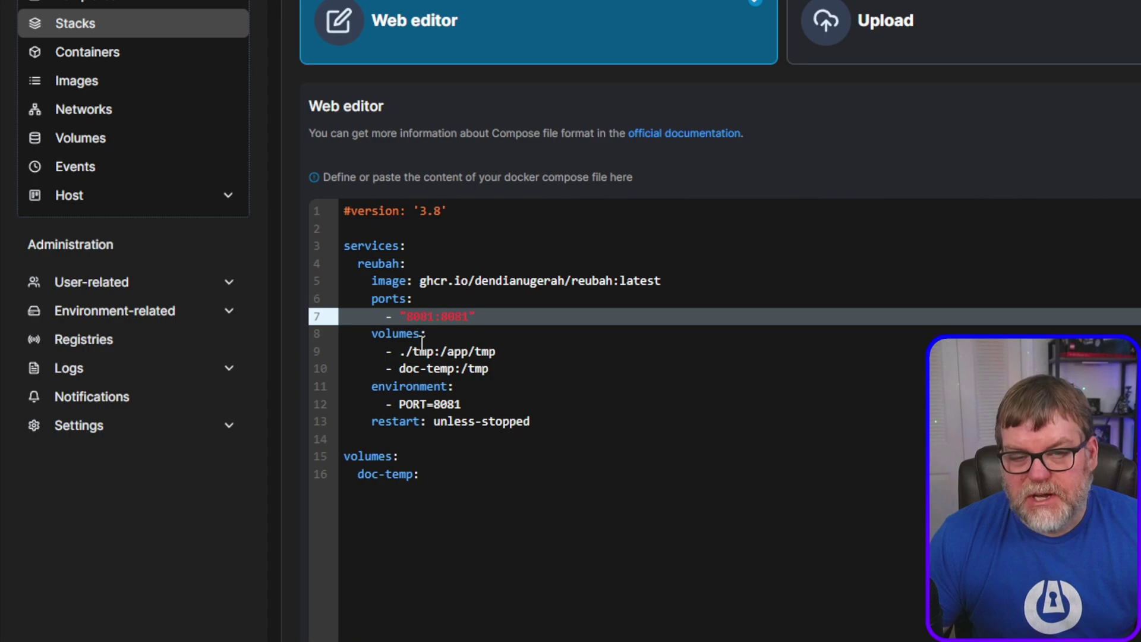
double_click(416, 318)
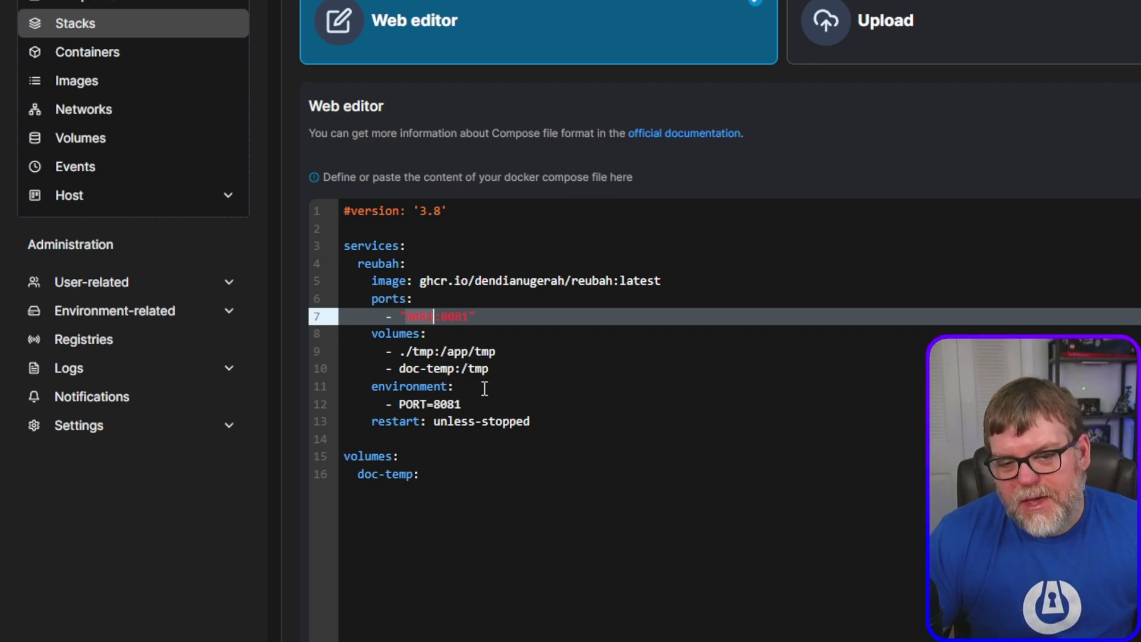
scroll(438, 359, "down", 2)
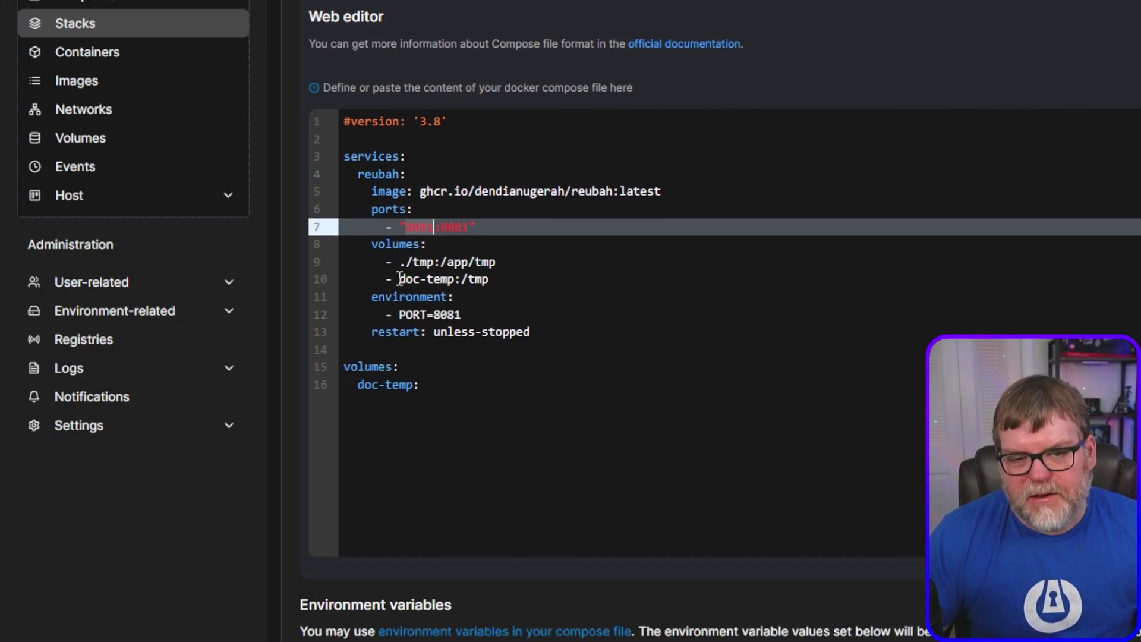
left_click_drag(399, 279, 455, 283)
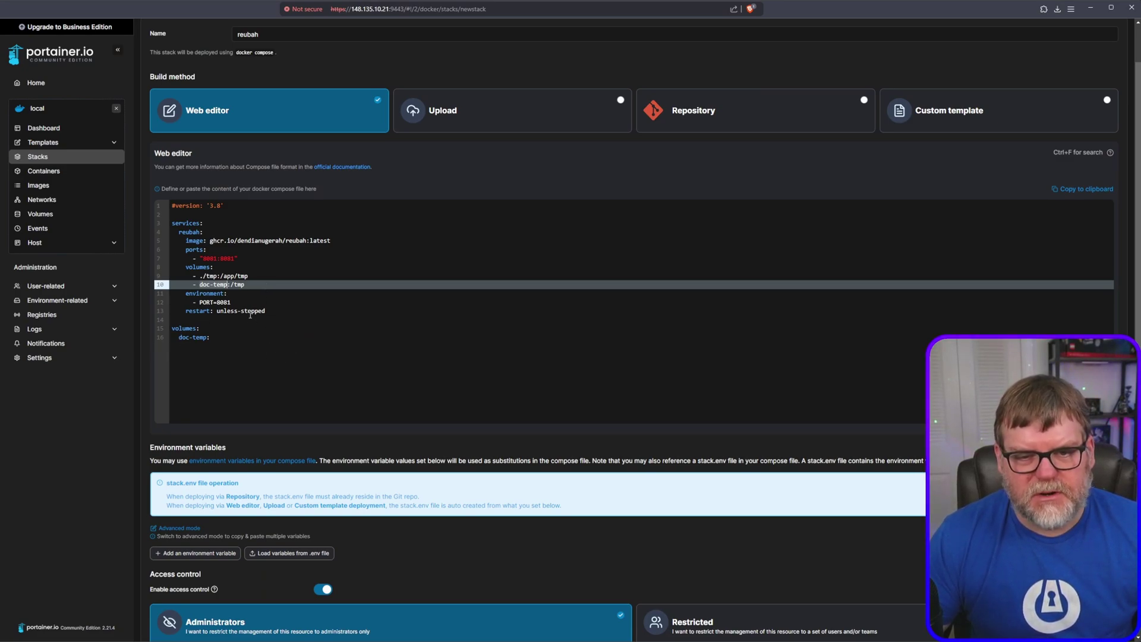
- Deploy the reubah stack in Portainer
scroll(344, 401, "down", 1)
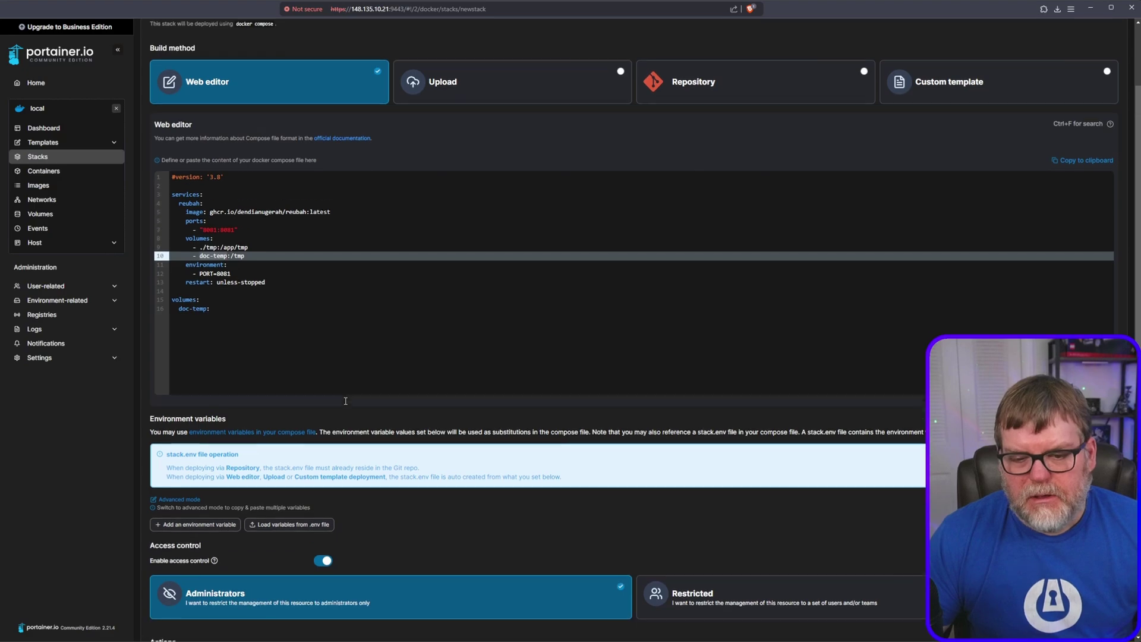
scroll(357, 384, "down", 1)
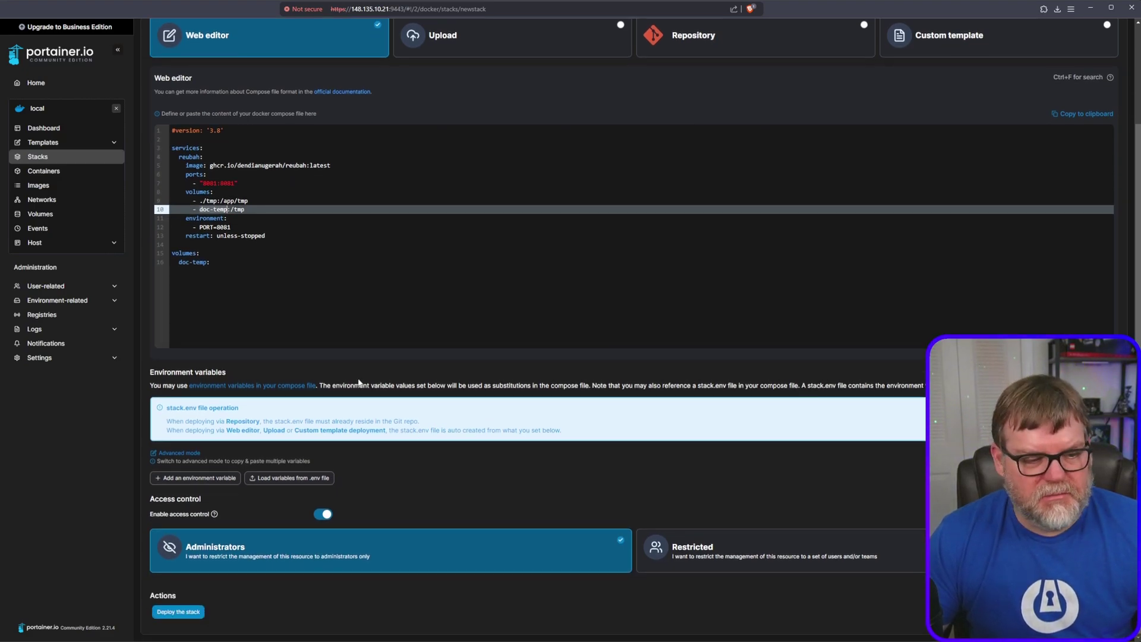
scroll(360, 375, "up", 1)
scroll(375, 363, "down", 1)
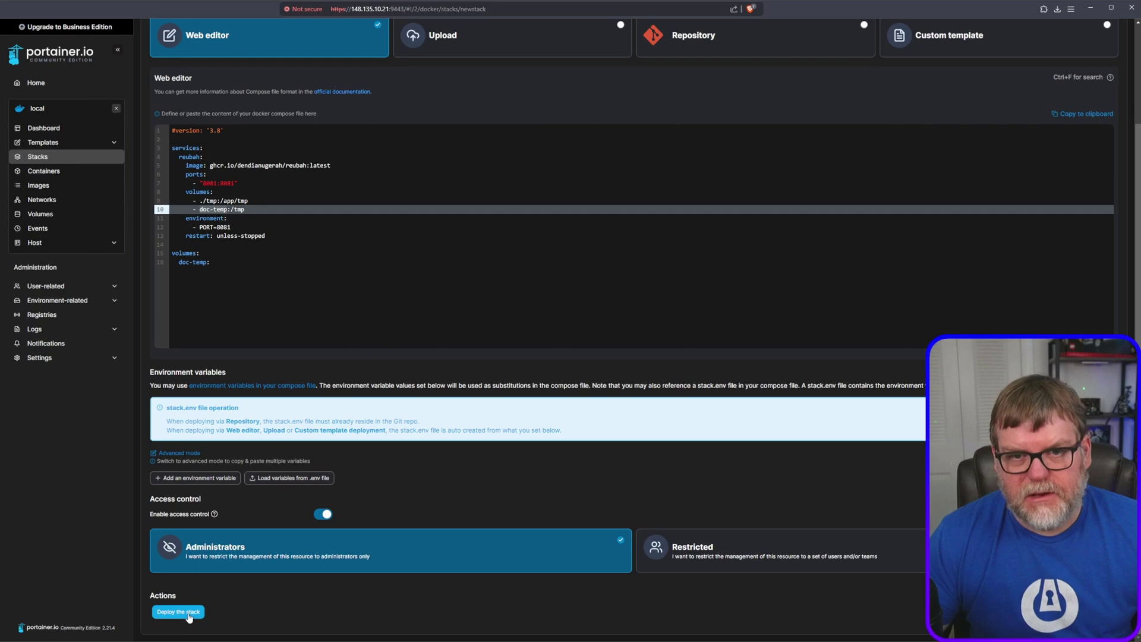
left_click(189, 615)
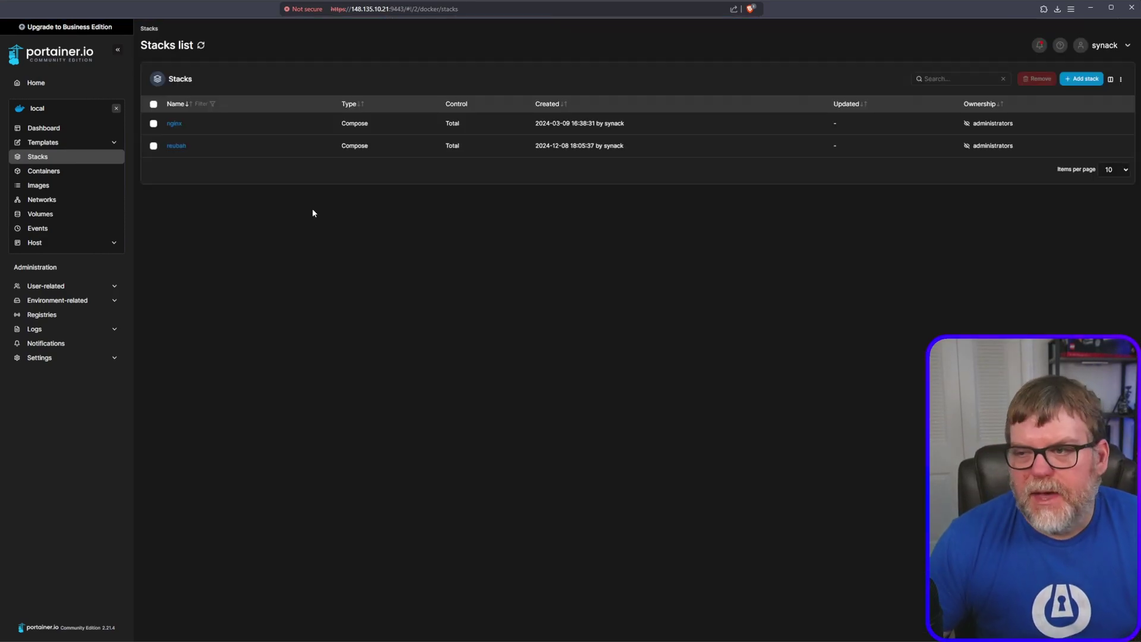
- Check the reubah container's log for the server starting on :8081, then review all containers
left_click(178, 147)
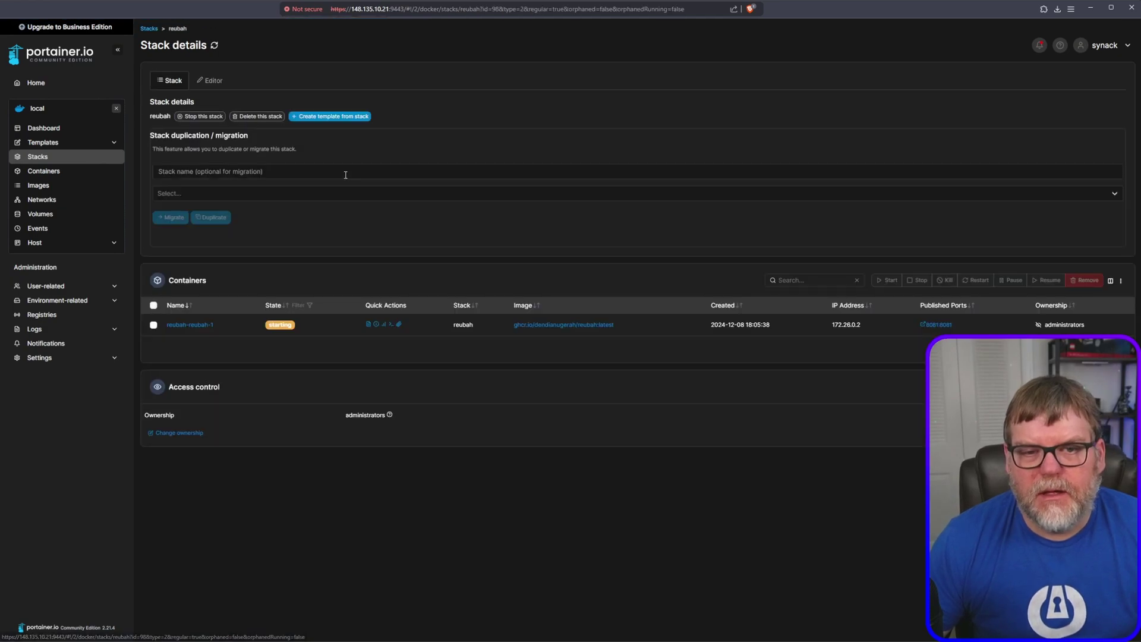
left_click(368, 324)
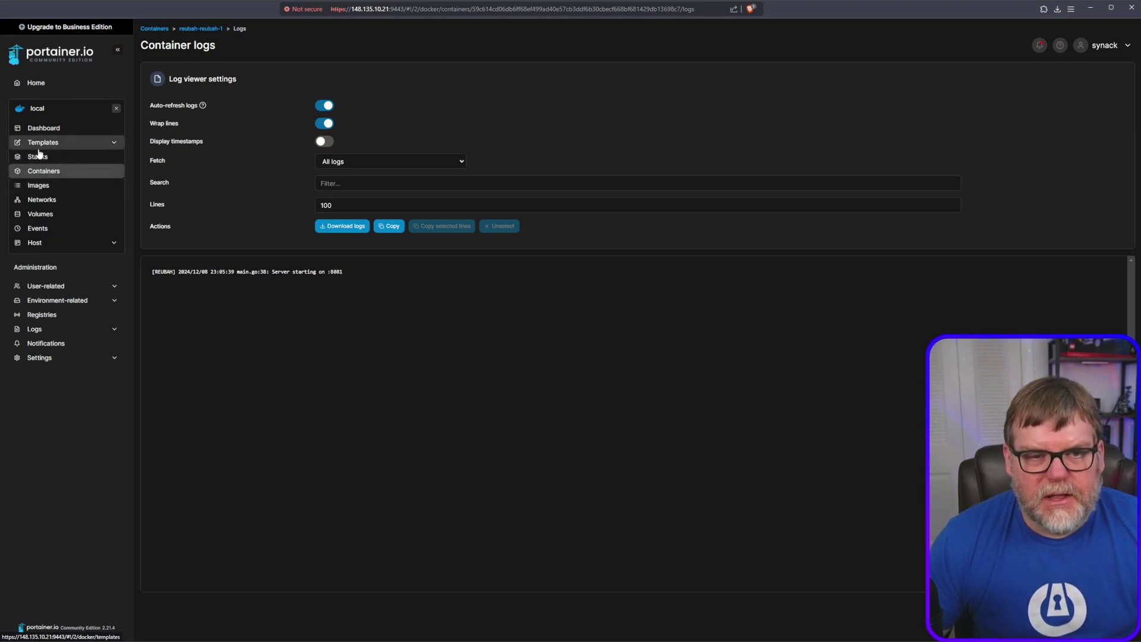
left_click(52, 169)
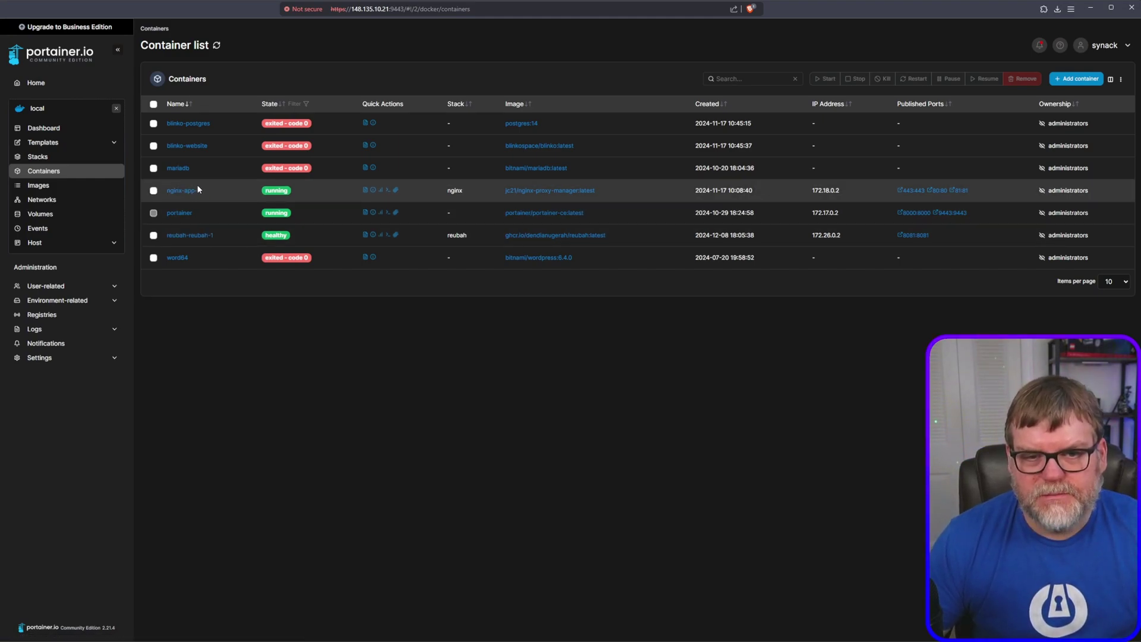
- Join the nginx-app-1 container to the reubah_default network from its Connected Networks section
left_click(181, 190)
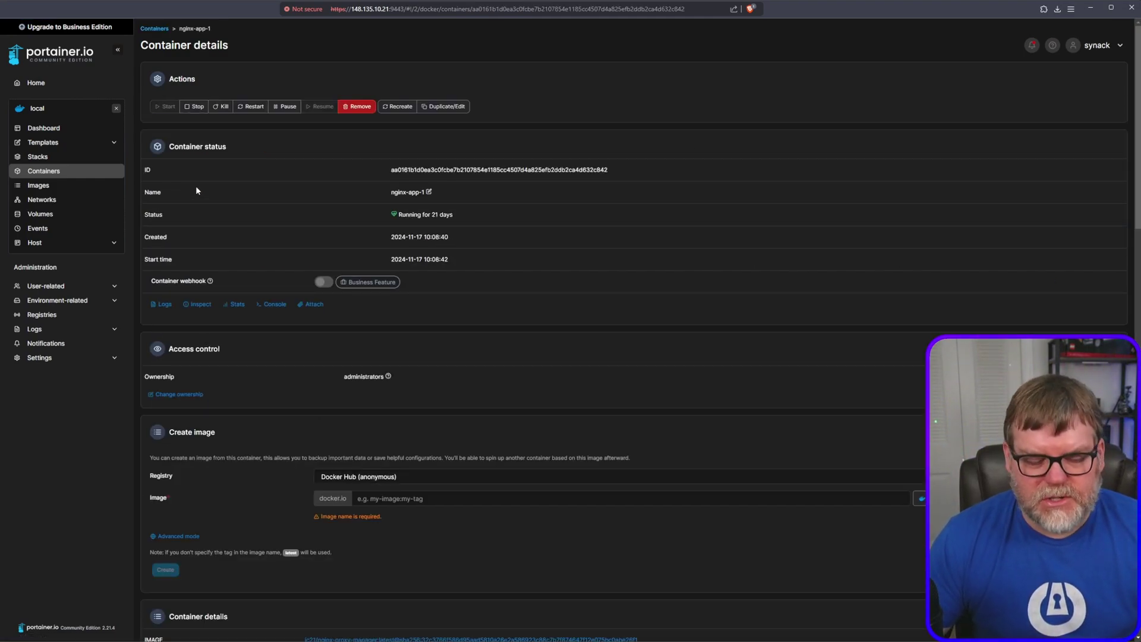
scroll(564, 364, "down", 3)
scroll(574, 374, "down", 15)
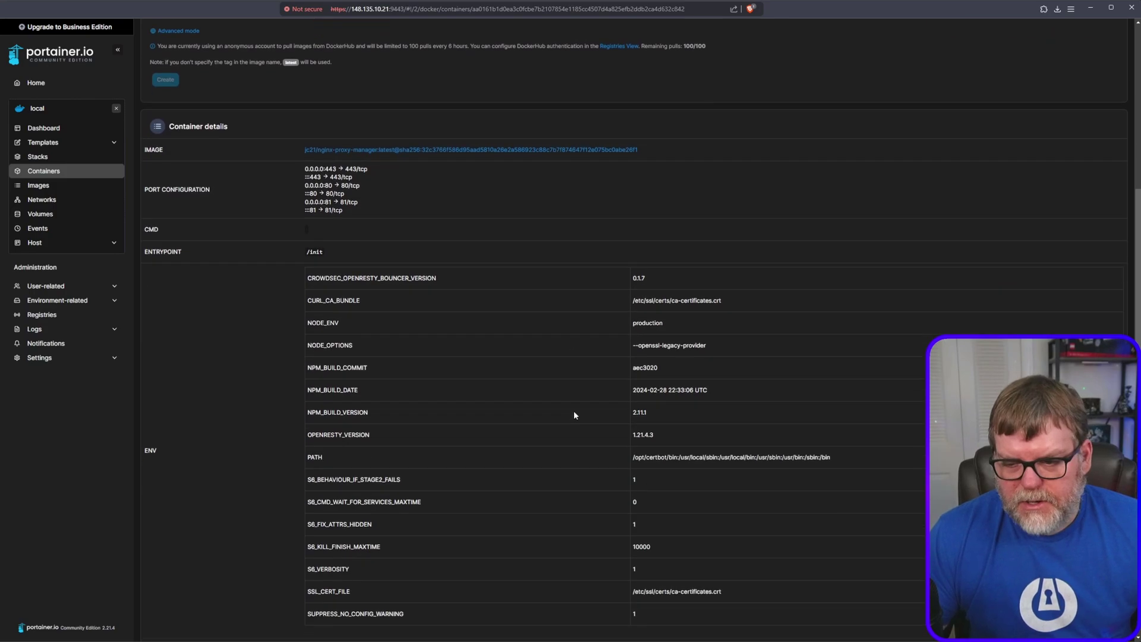
scroll(588, 454, "down", 1)
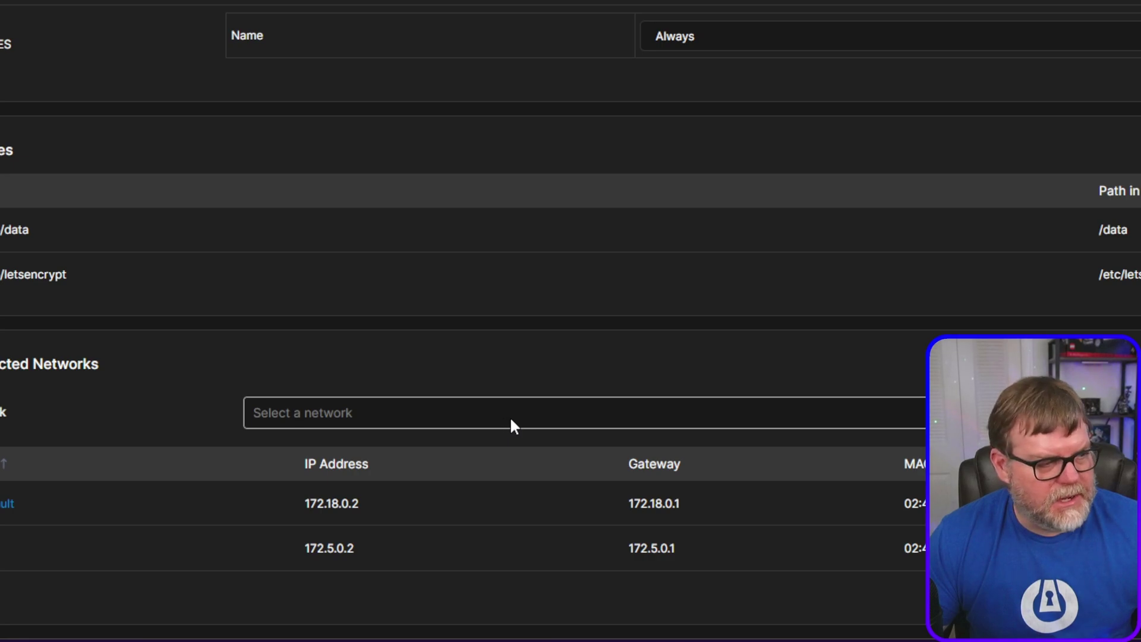
left_click(511, 419)
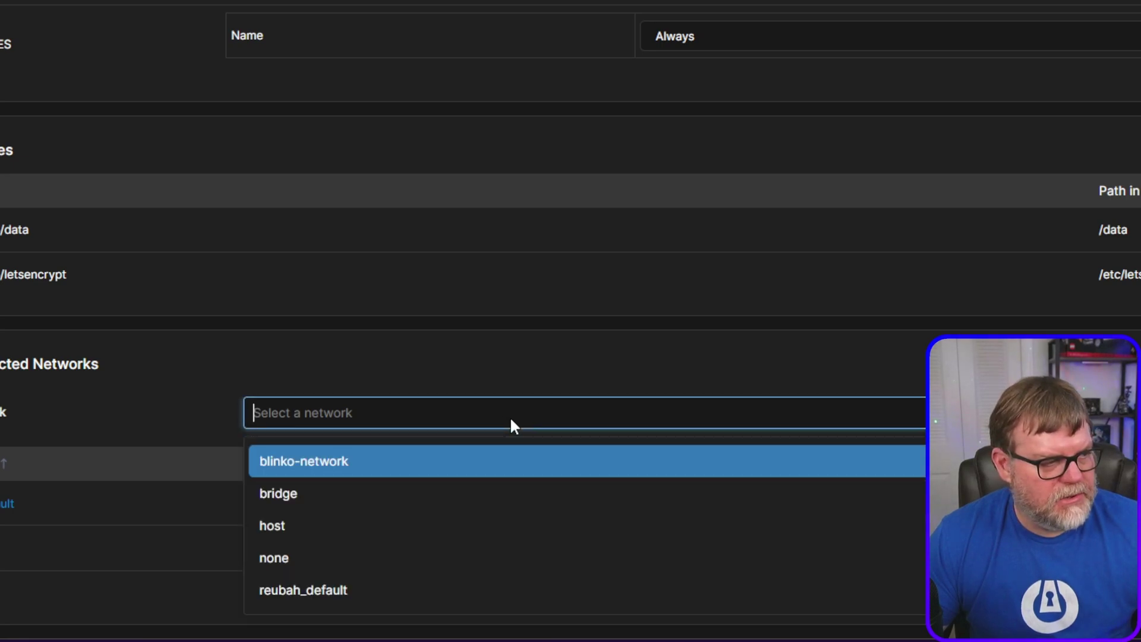
right_click(430, 590)
left_click(328, 423)
left_click(357, 590)
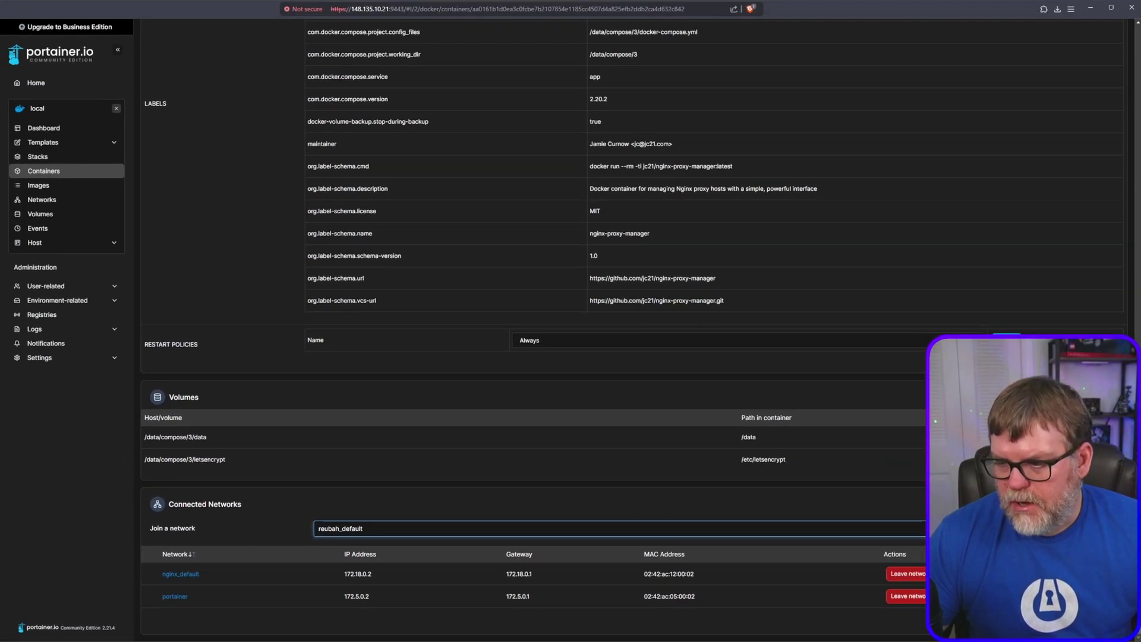
left_click(1101, 527)
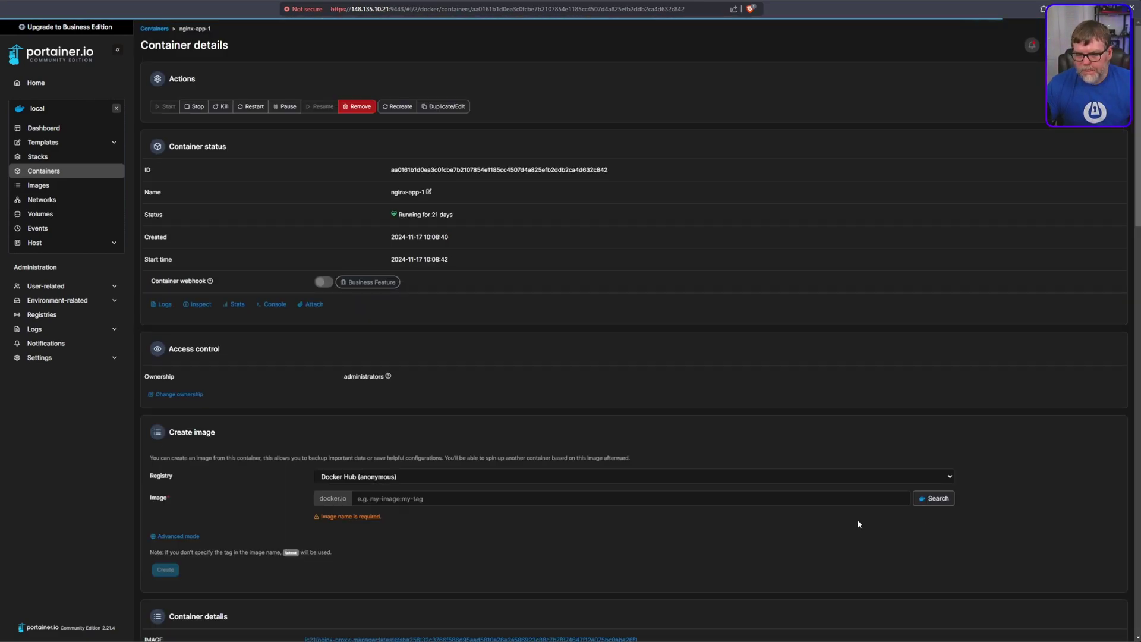
scroll(495, 521, "down", 3)
scroll(483, 564, "down", 20)
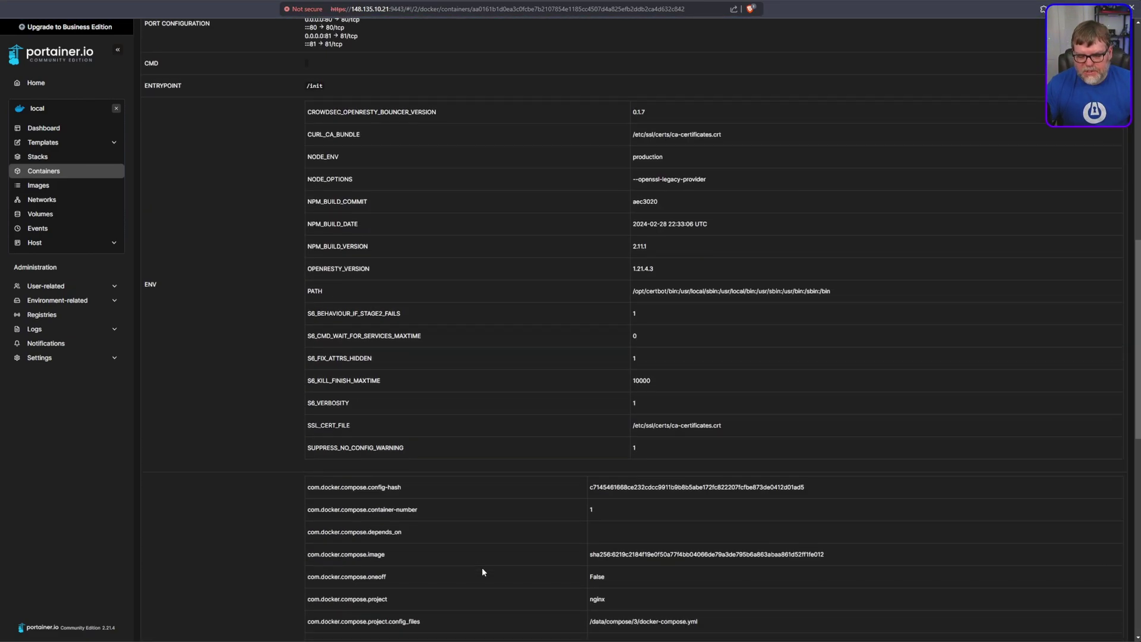
scroll(481, 567, "down", 1)
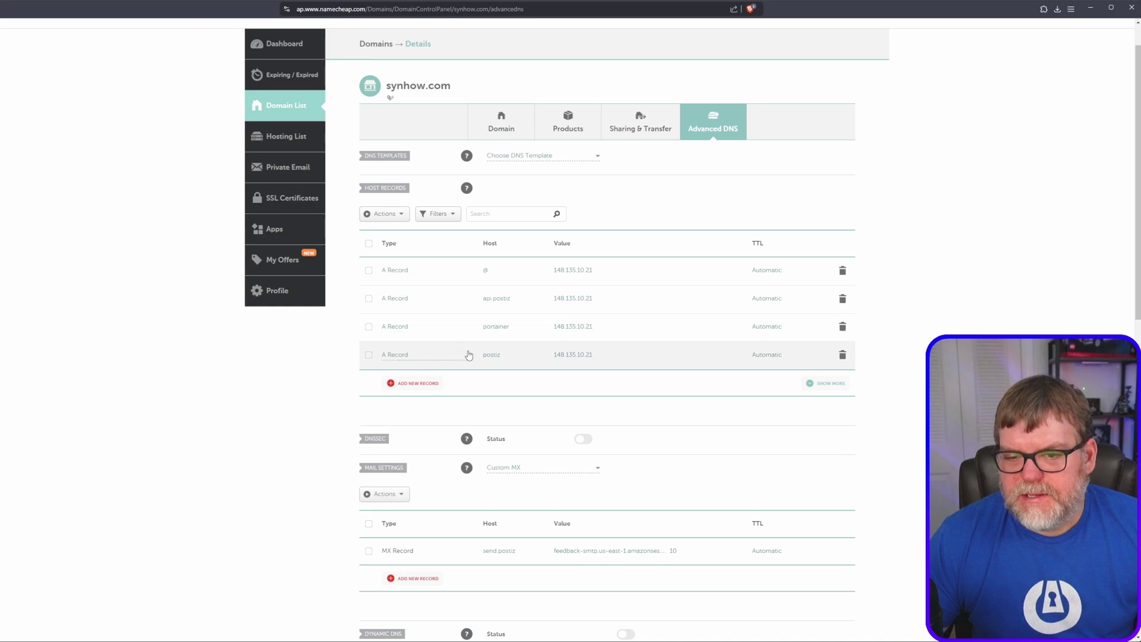
- Add a convert A record pointing to 148.135.10.21 and save all changes
left_click(428, 385)
left_click(421, 274)
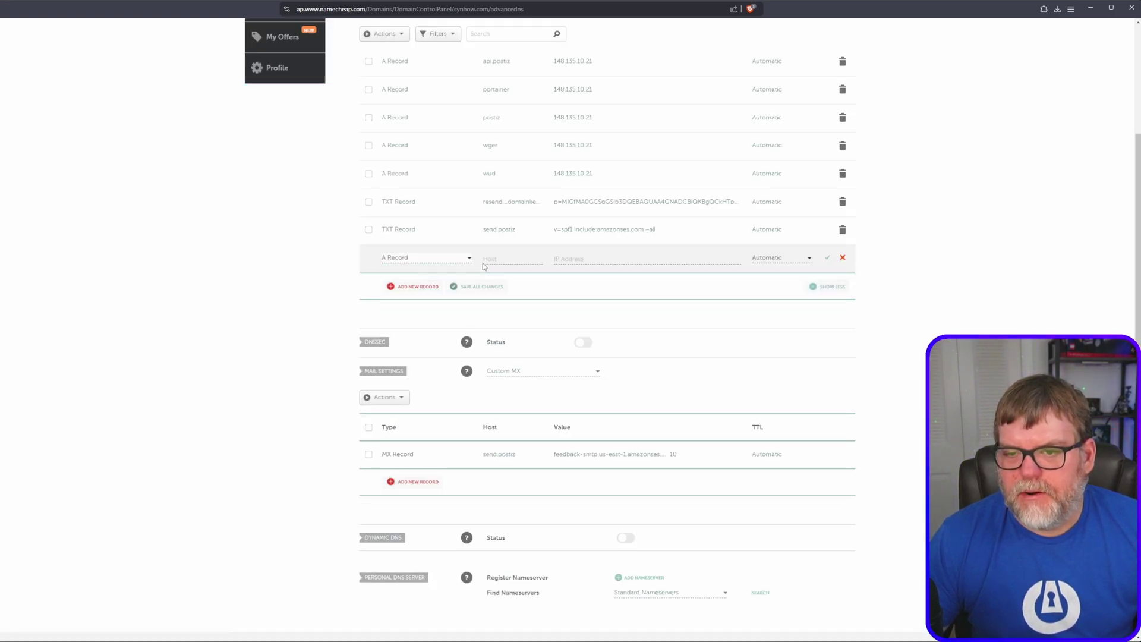
left_click(497, 261)
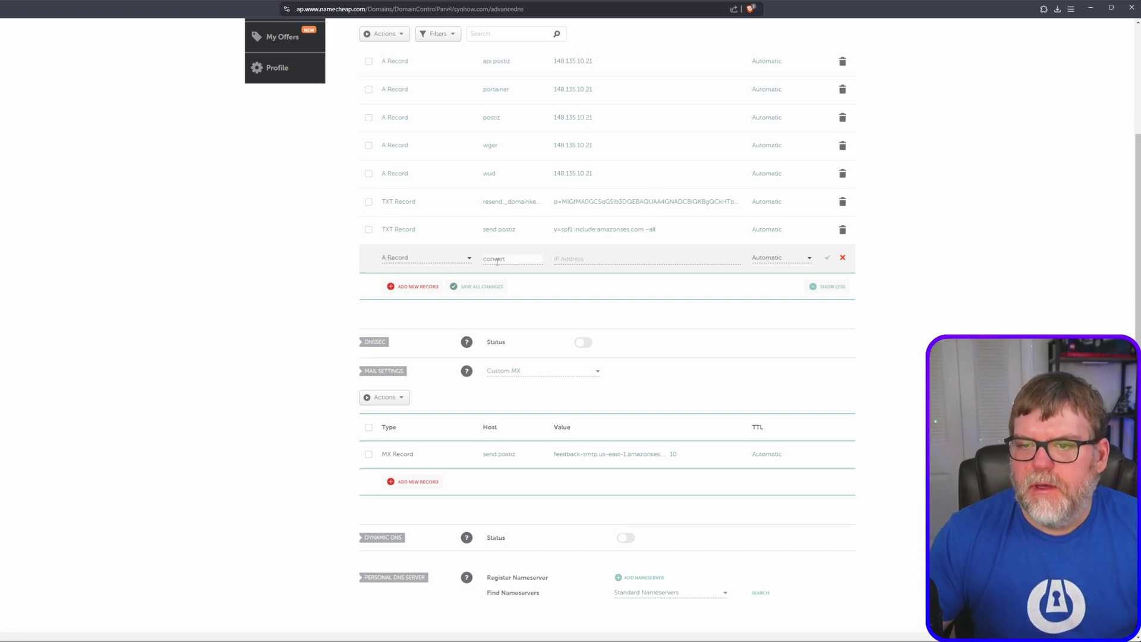
left_click(622, 186)
left_click(601, 173)
double_click(602, 173)
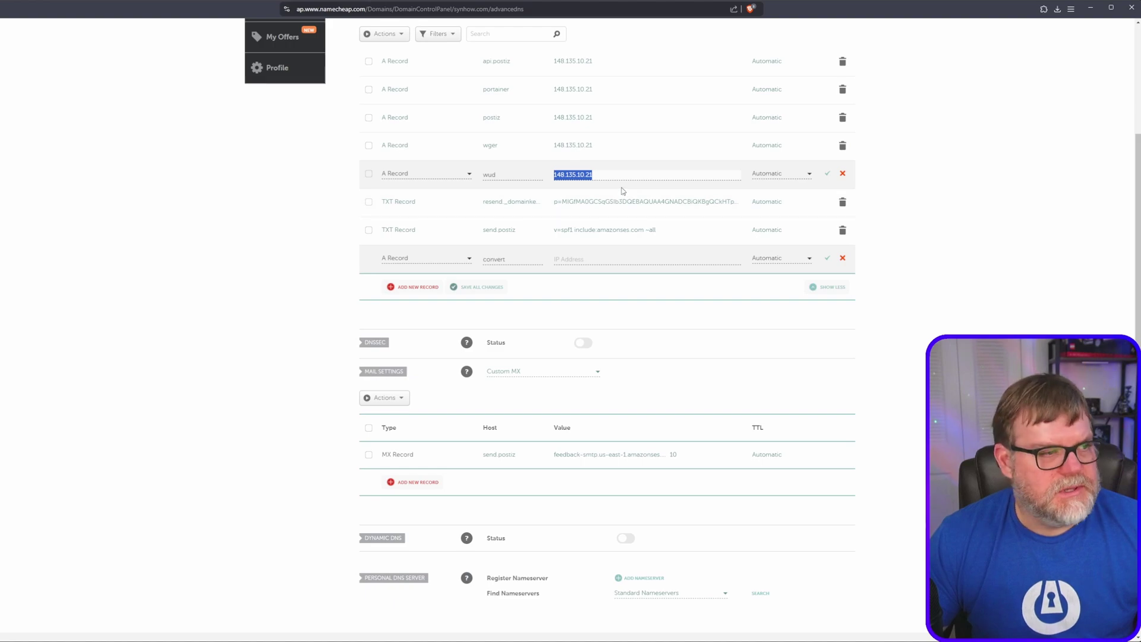
key("ctrl+c")
left_click(595, 259)
key("ctrl+v")
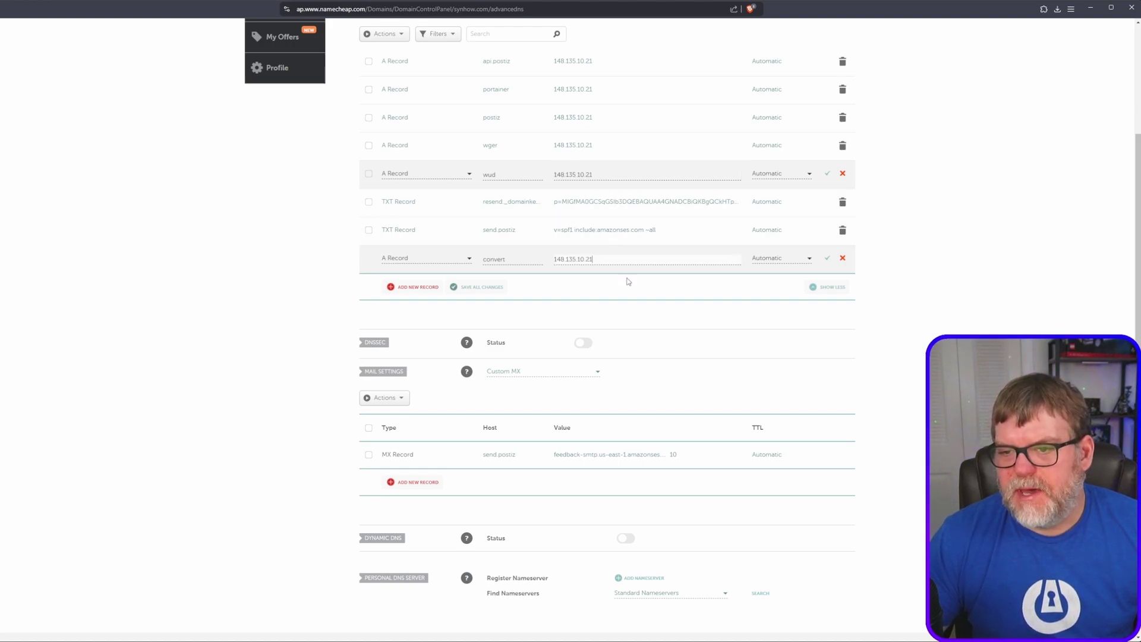
left_click(486, 287)
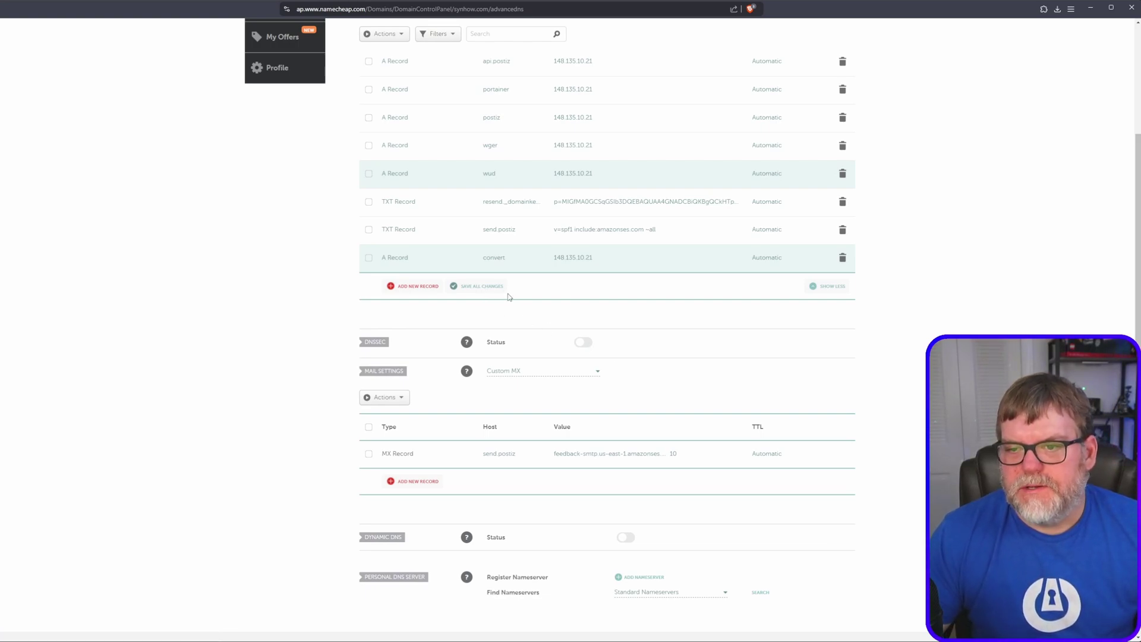
scroll(536, 284, "up", 3)
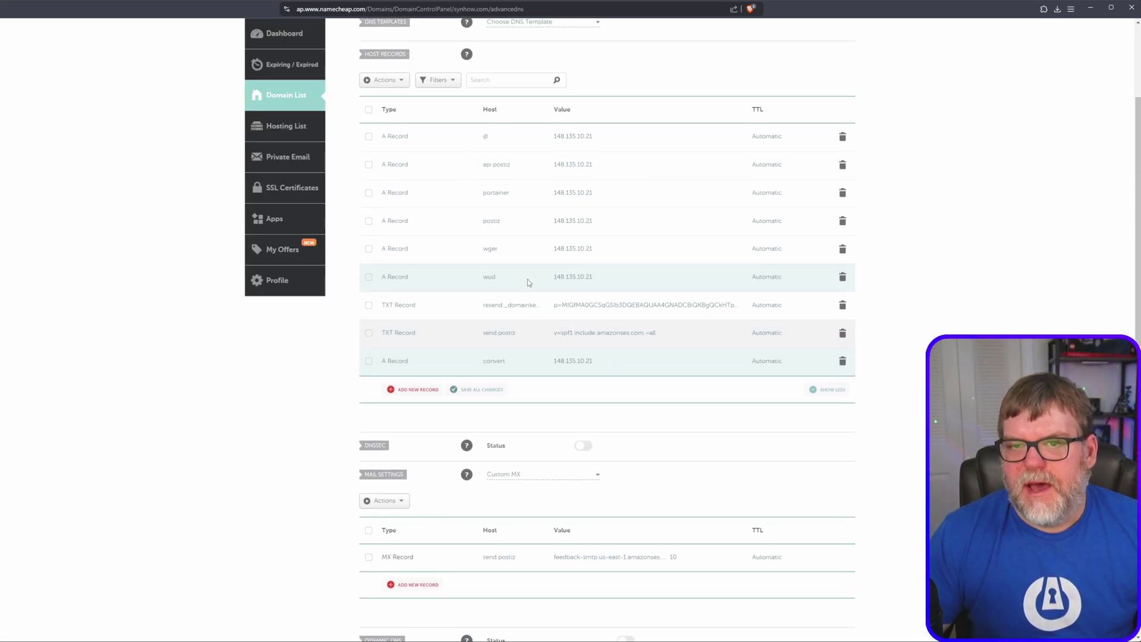
scroll(502, 160, "up", 1)
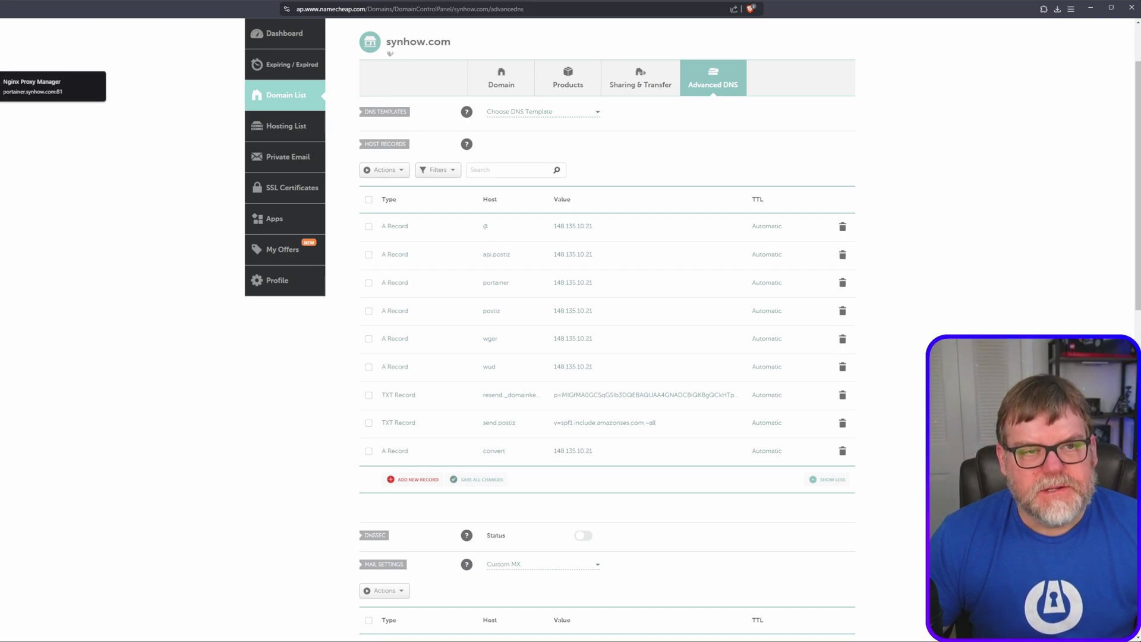
- Start a new proxy host with convert.synhow.com as its domain name
left_click(6, 86)
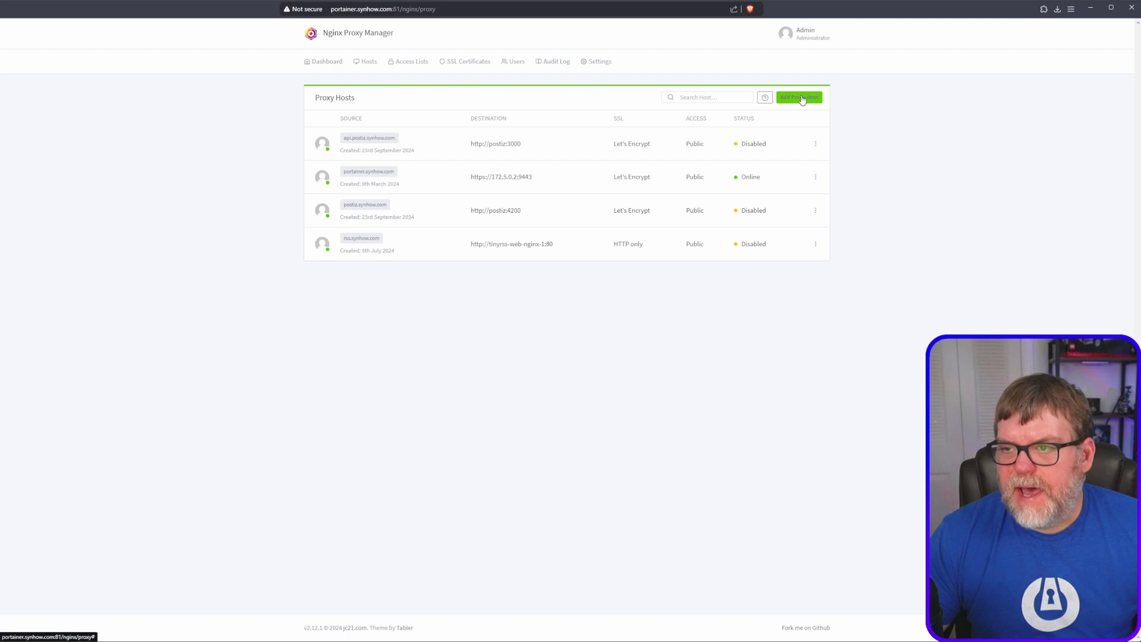
left_click(800, 100)
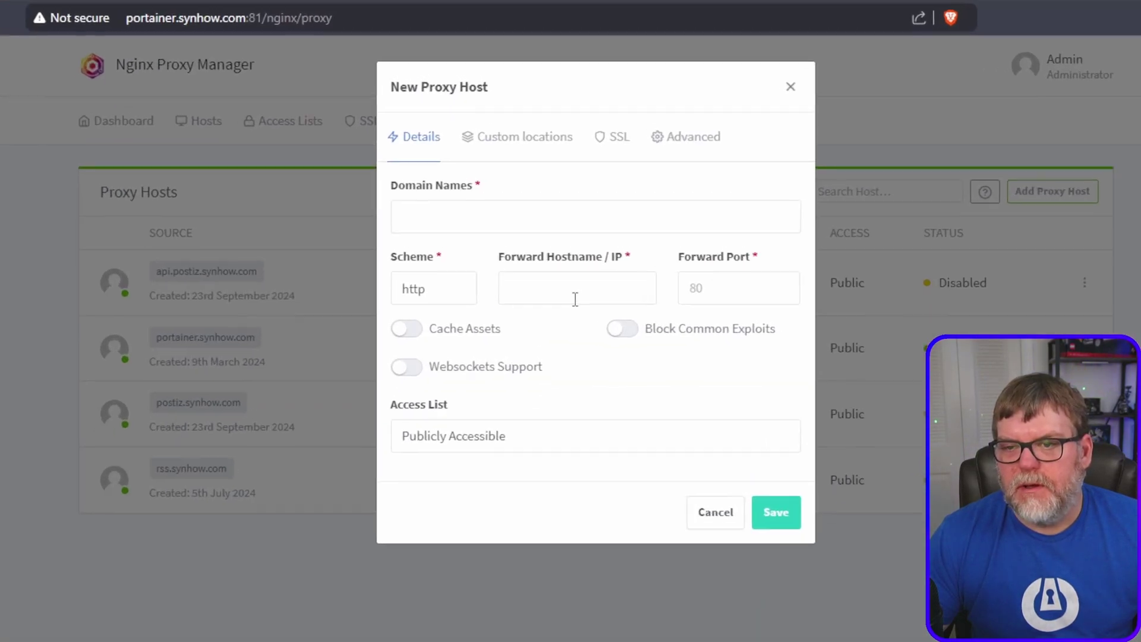
left_click(536, 111)
type("convert.")
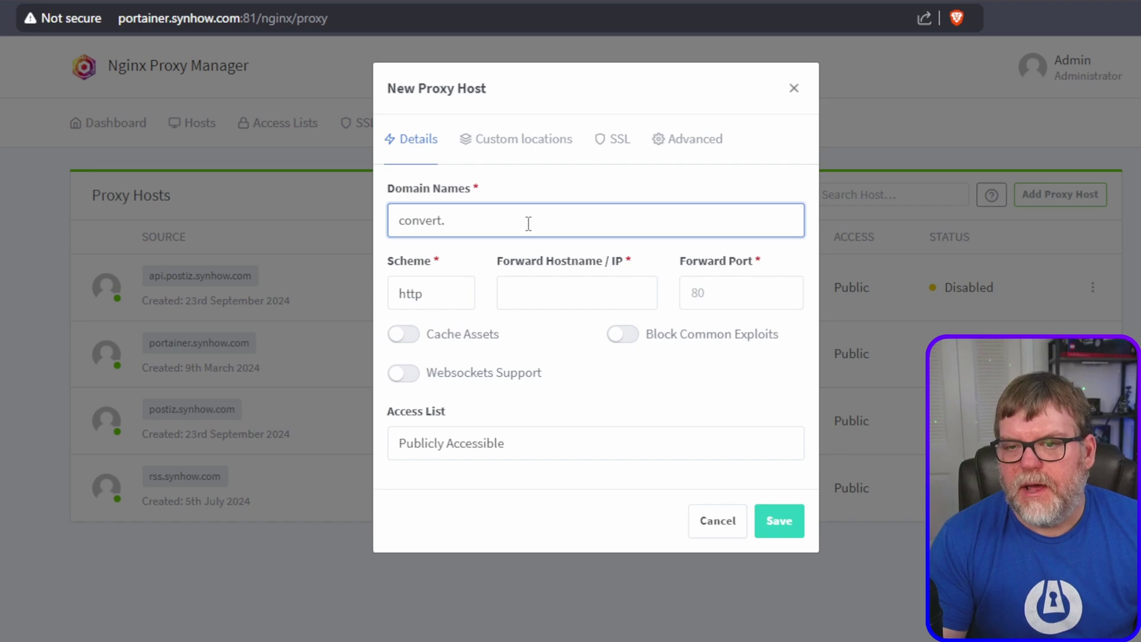
type("synhow.com")
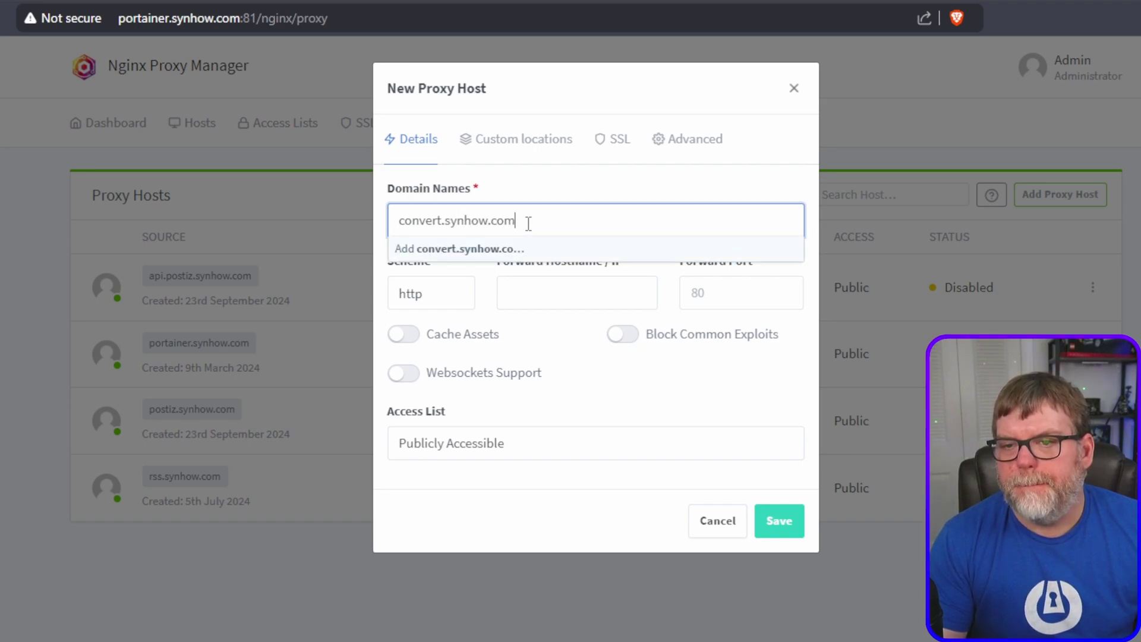
key("Return")
left_click(583, 285)
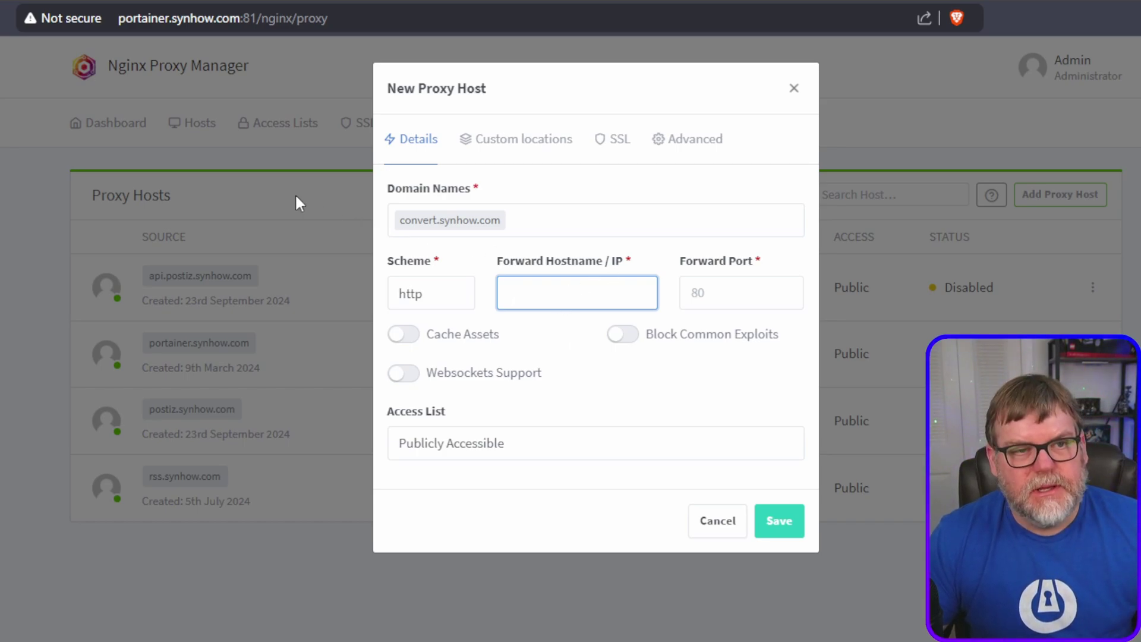
key("alt+Tab")
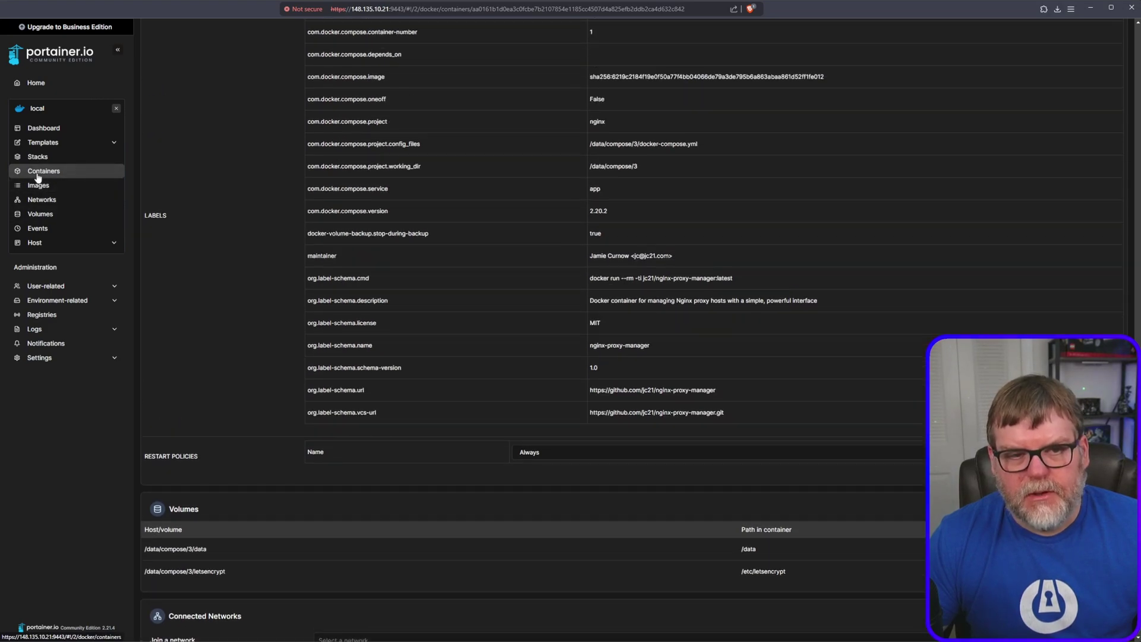
- Copy the reubah-reubah-1 container name from Portainer's container list
left_click(37, 177)
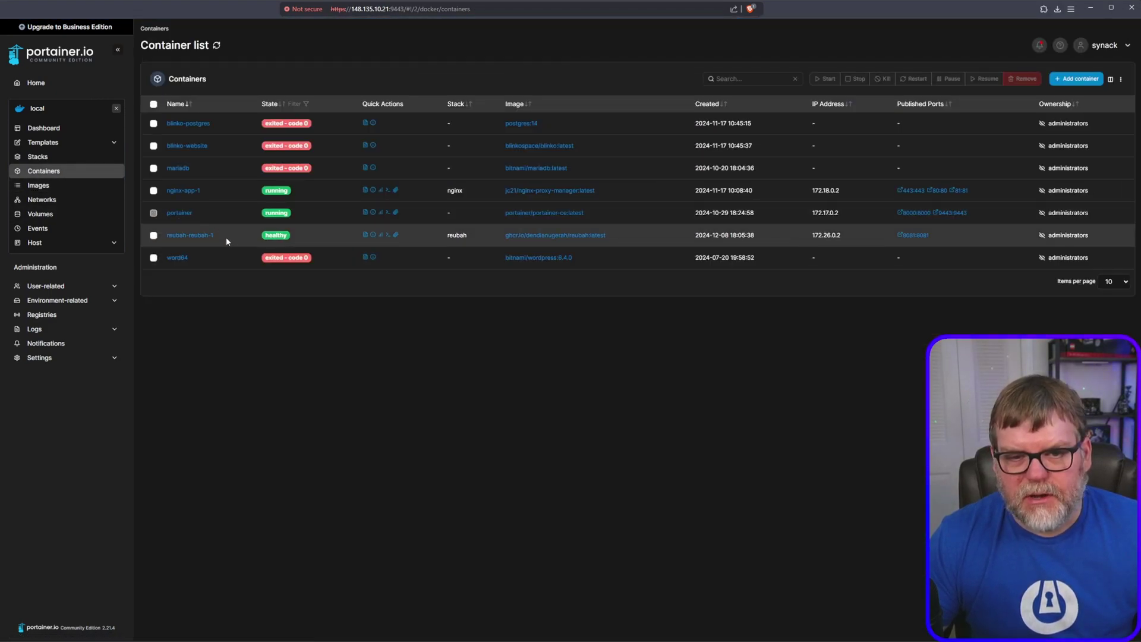
left_click_drag(226, 237, 166, 236)
right_click(187, 237)
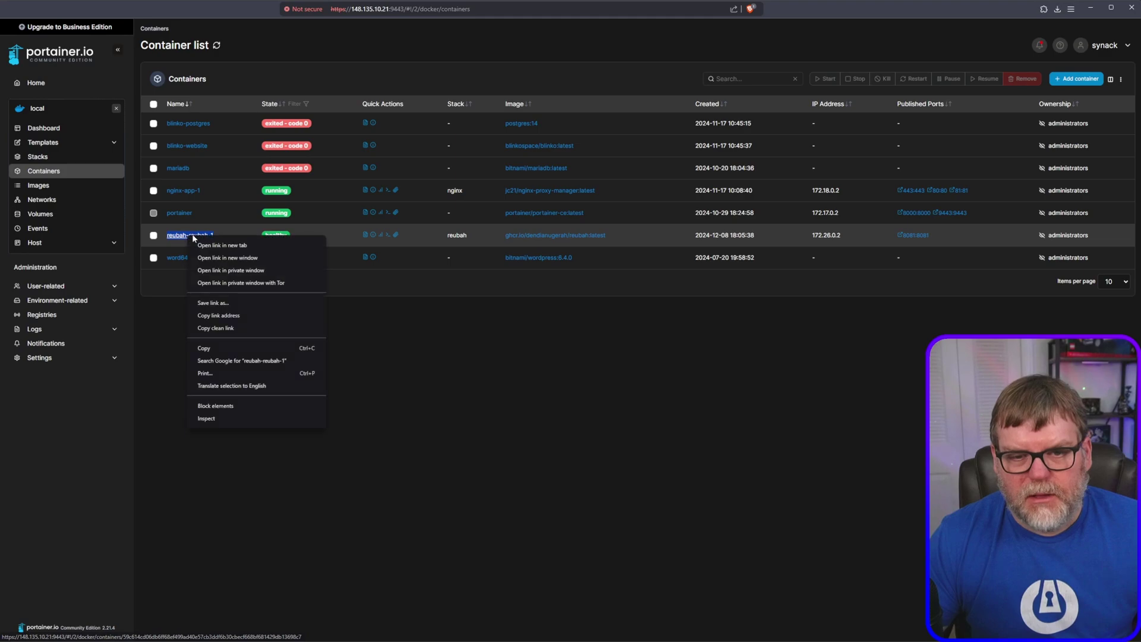
left_click(205, 347)
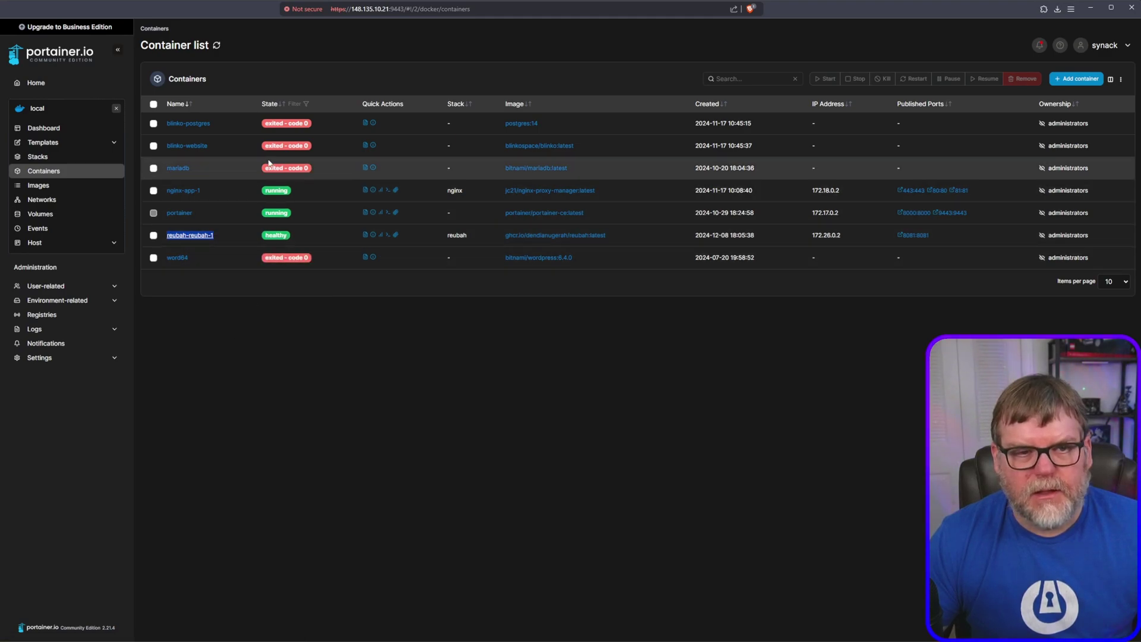
- Paste reubah-reubah-1 as the forward hostname, removing the stray leading space
key("ctrl+Tab")
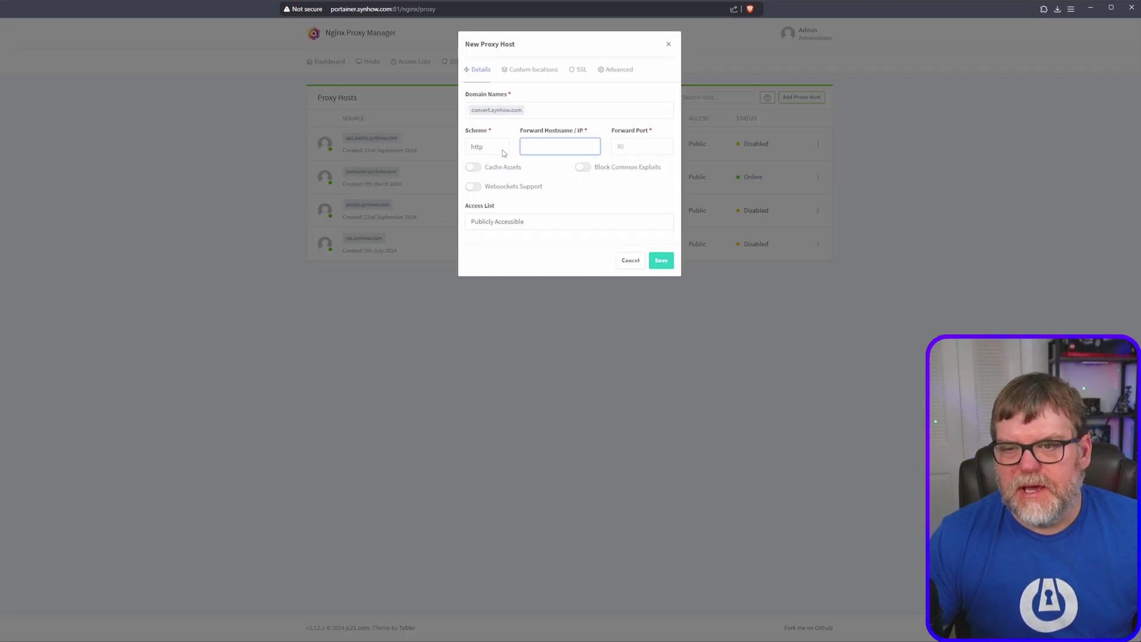
right_click(541, 146)
left_click(560, 235)
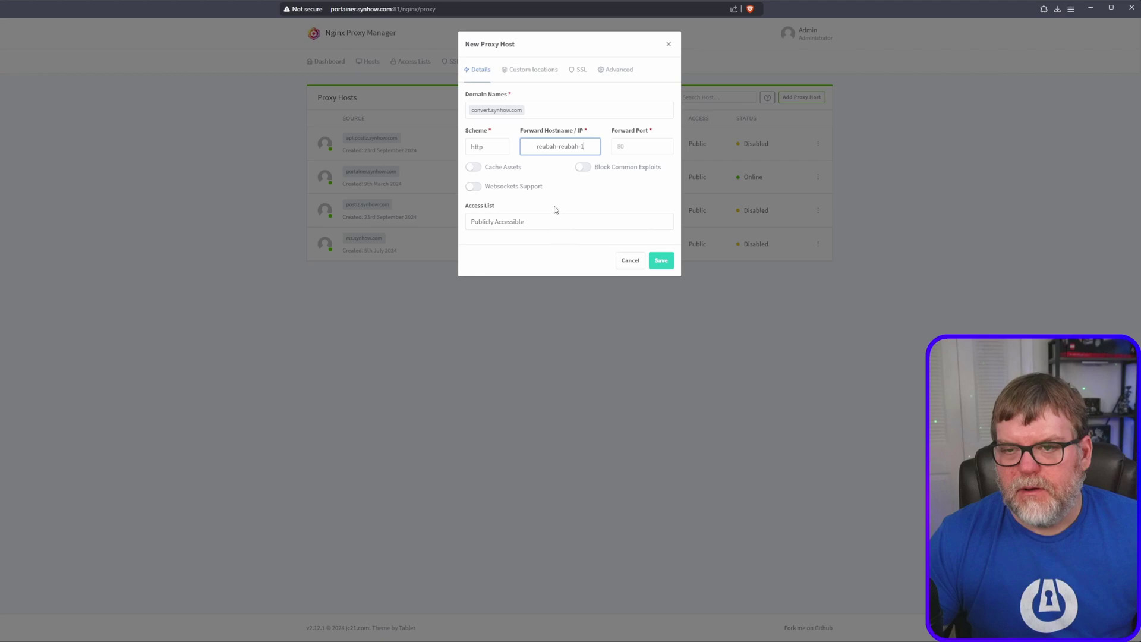
key("Home")
key("shift+Right")
key("BackSpace")
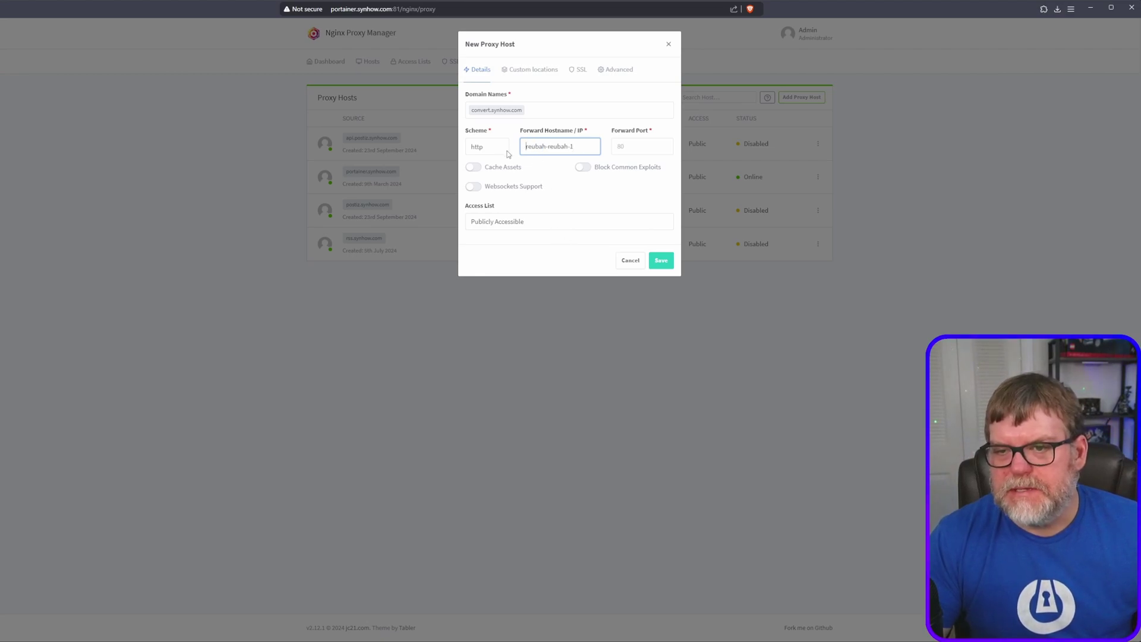
left_click(644, 148)
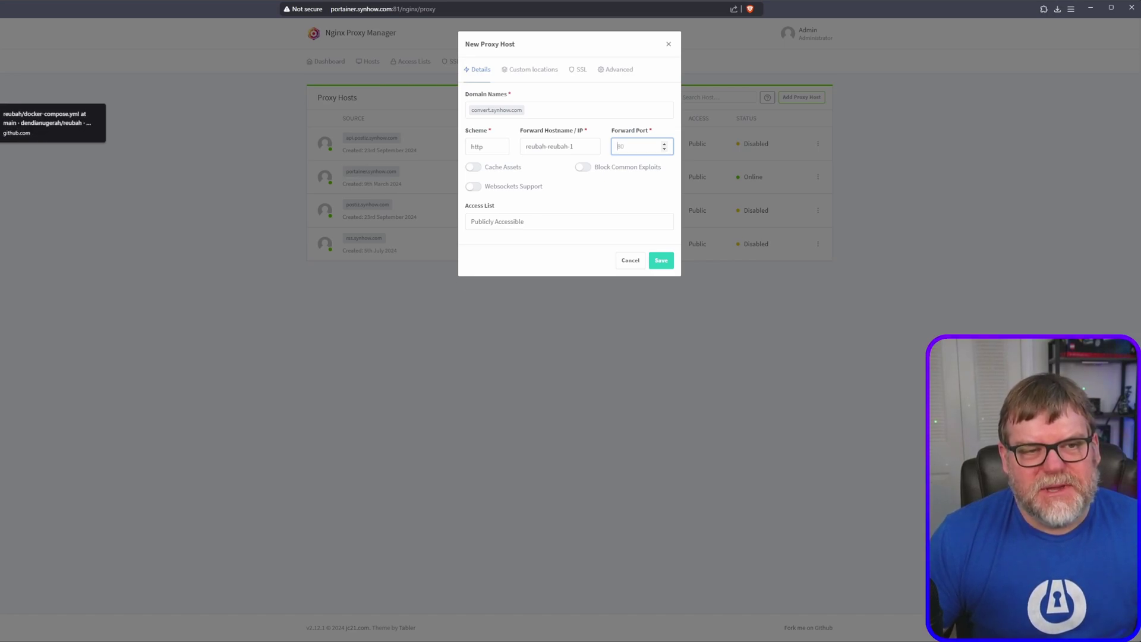
key("ctrl+Tab")
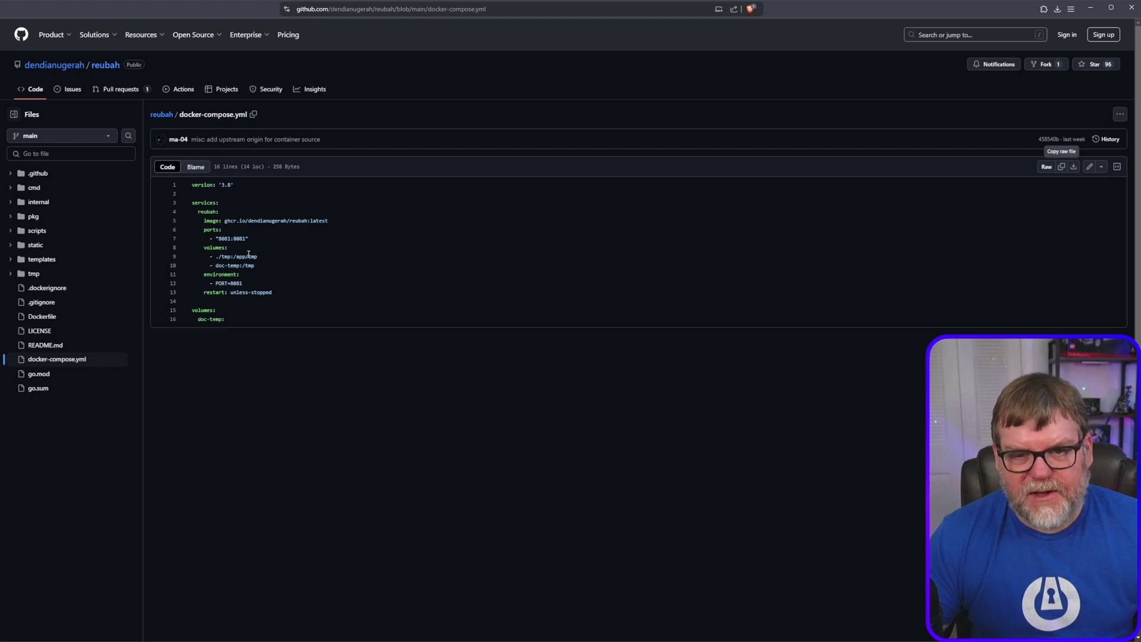
- Copy the container port 8081 from line 7 of Reubah's docker-compose.yml
double_click(236, 240)
key("ctrl+c")
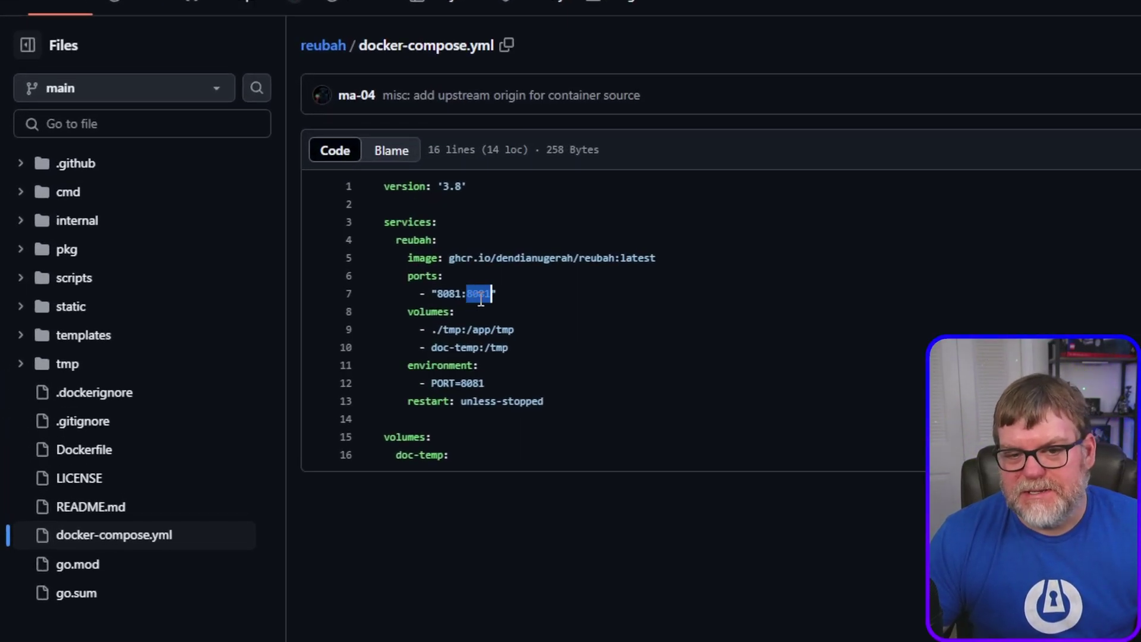
right_click(476, 295)
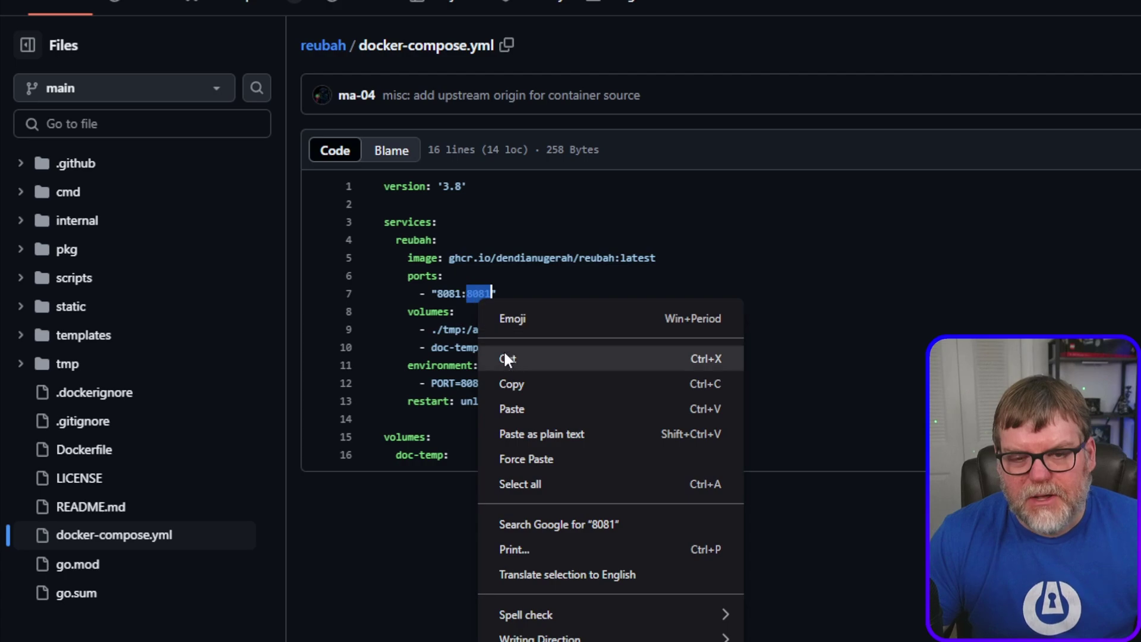
left_click(530, 384)
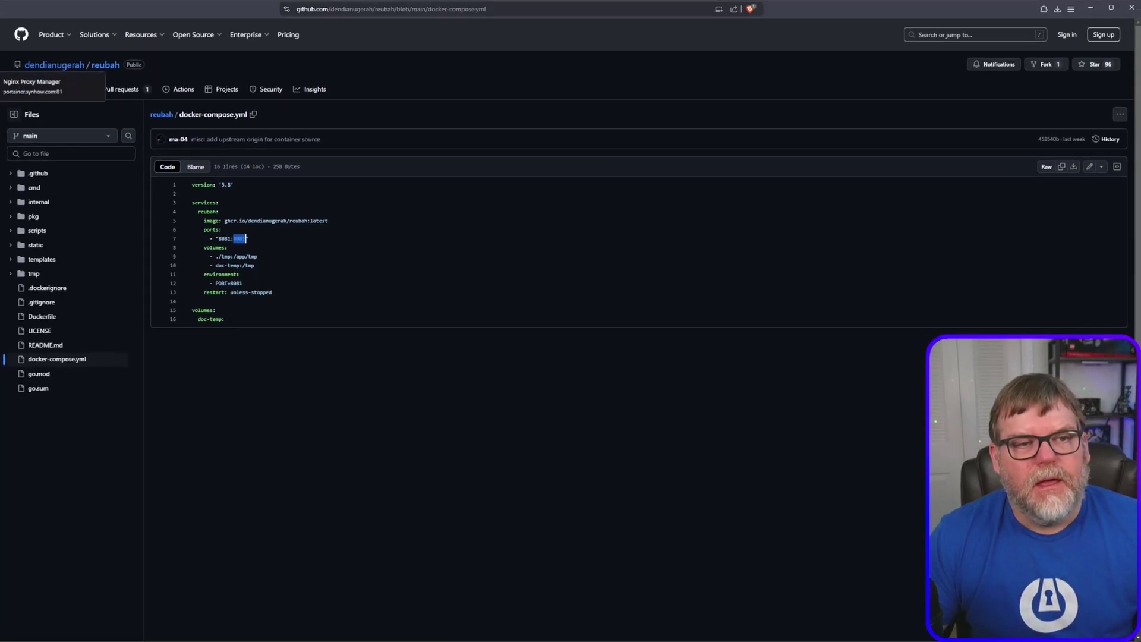
left_click(7, 87)
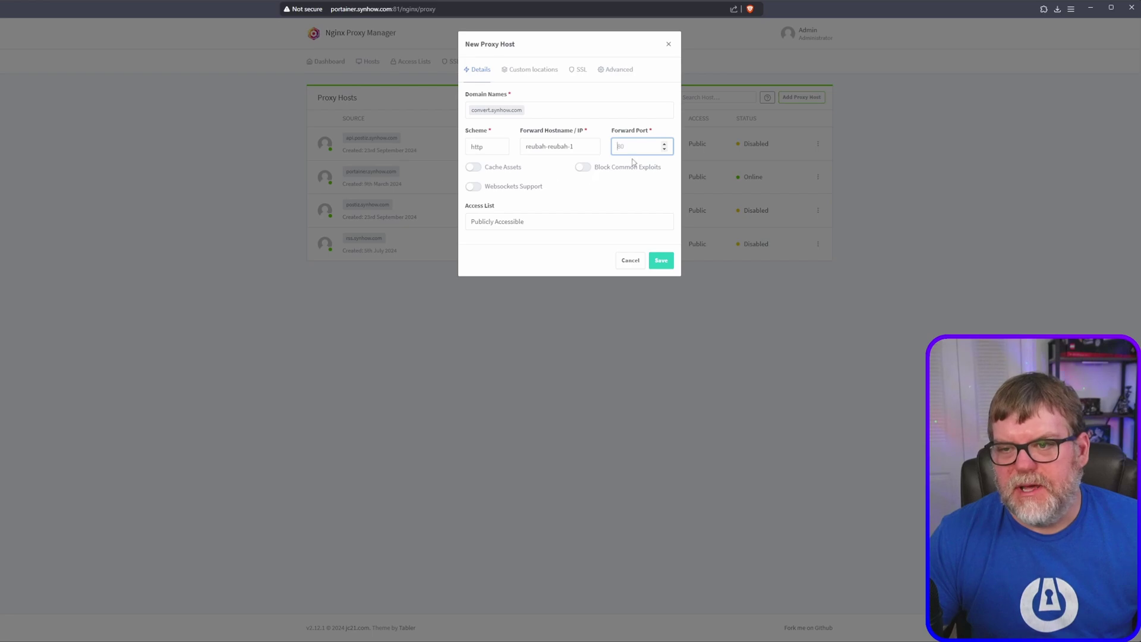
- Set the forward port to 8081, turn on Block Common Exploits, and save the proxy host
right_click(631, 145)
left_click(656, 205)
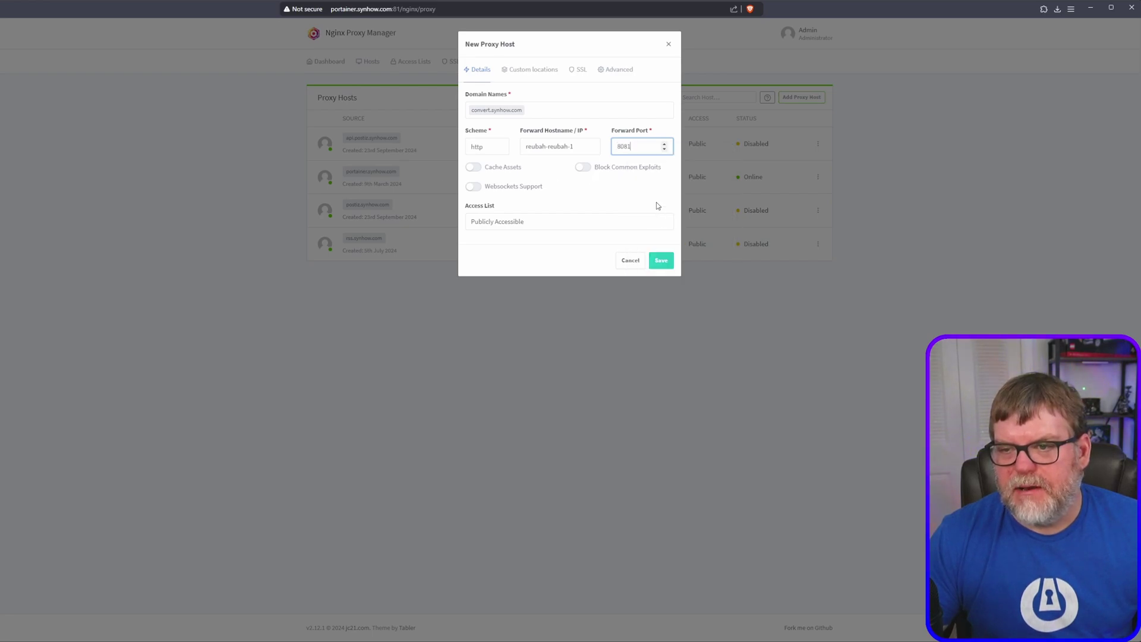
double_click(627, 146)
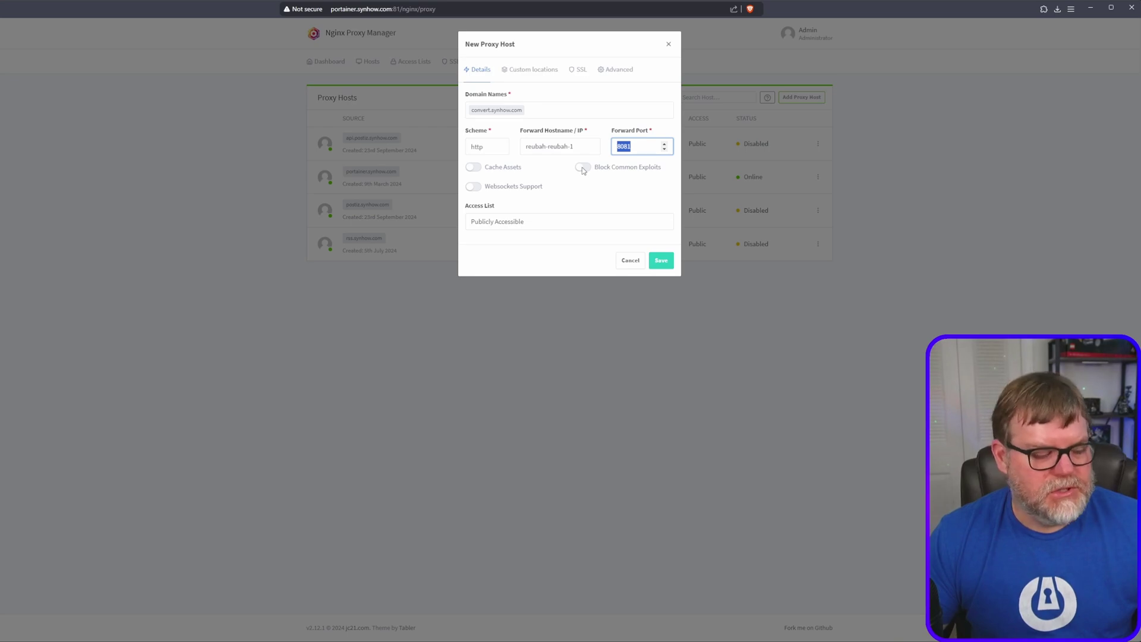
left_click(583, 168)
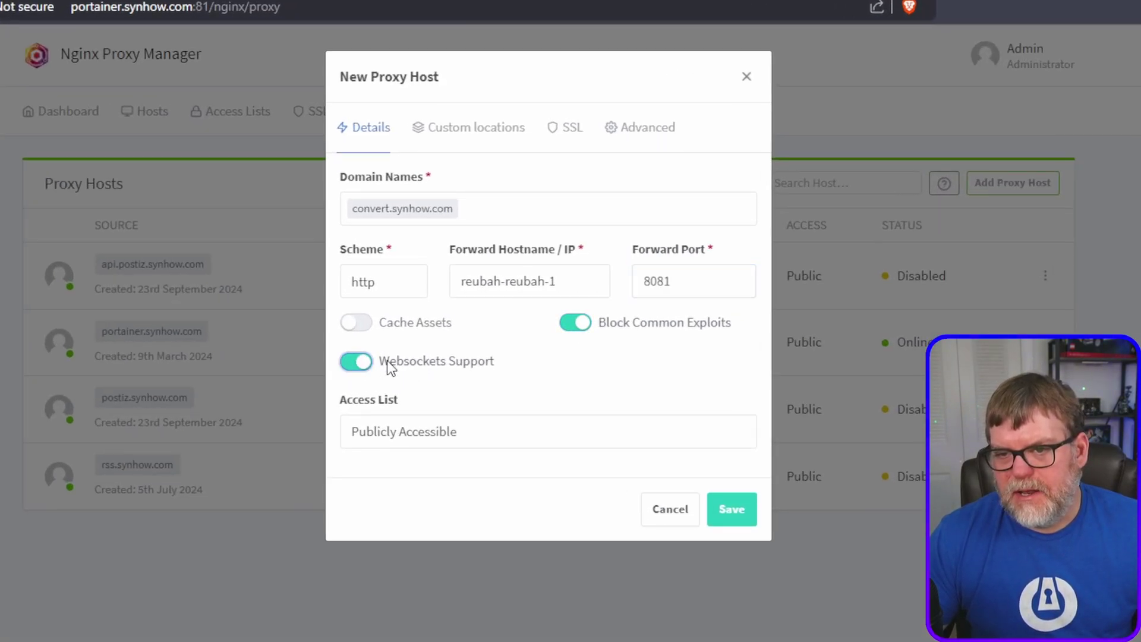
left_click(748, 509)
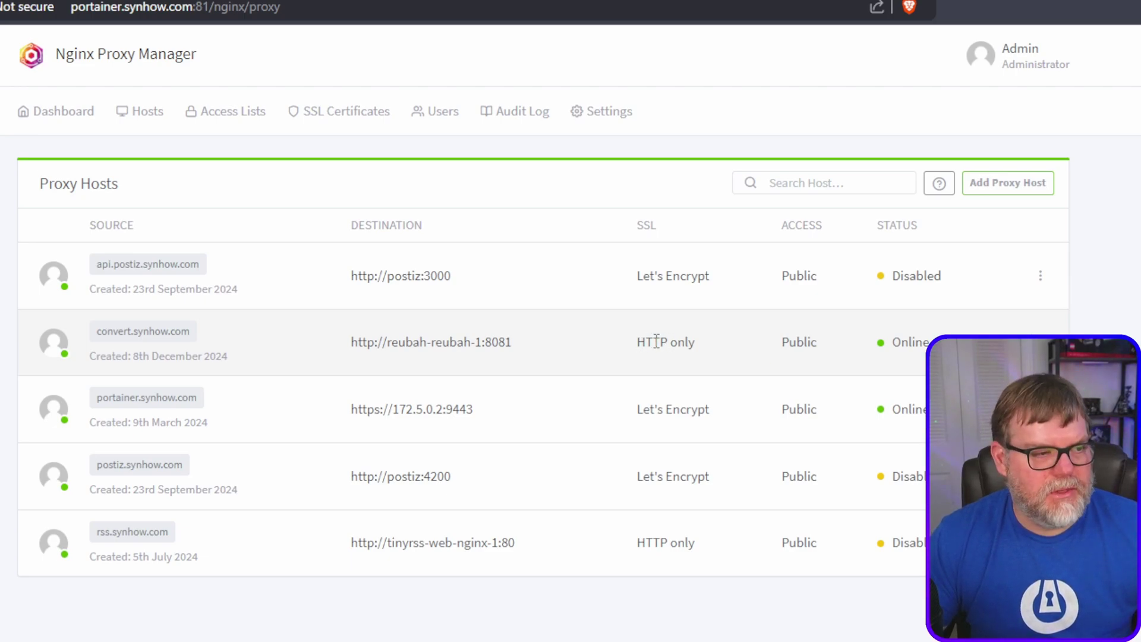
- Request a new Let's Encrypt certificate for convert.synhow.com with Force SSL on, agreeing to the terms
left_click(1040, 342)
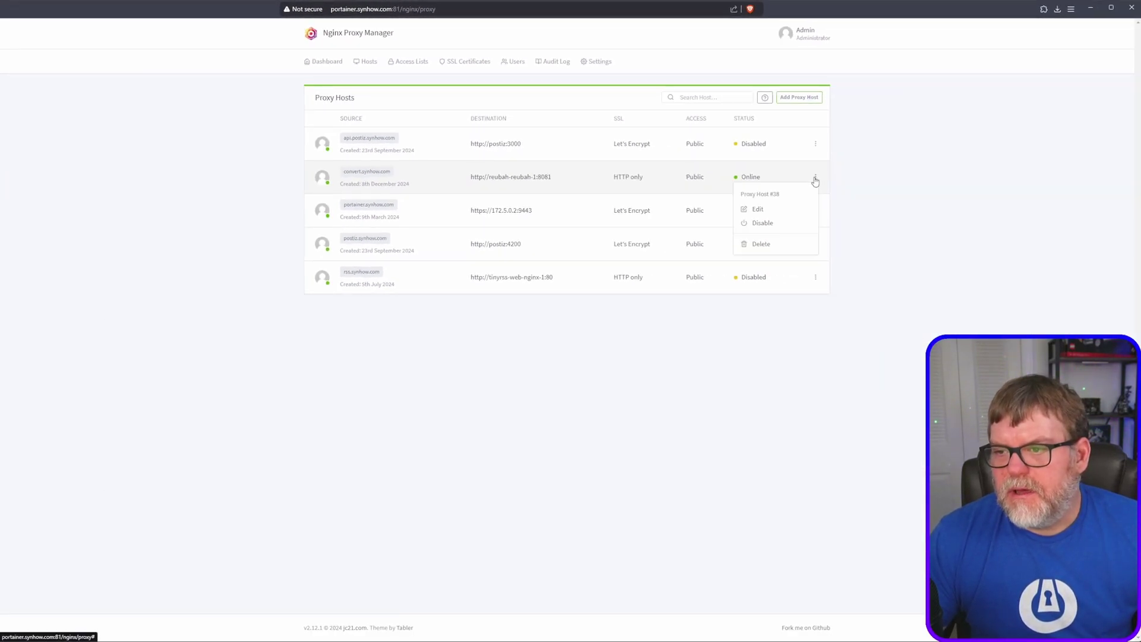
left_click(755, 210)
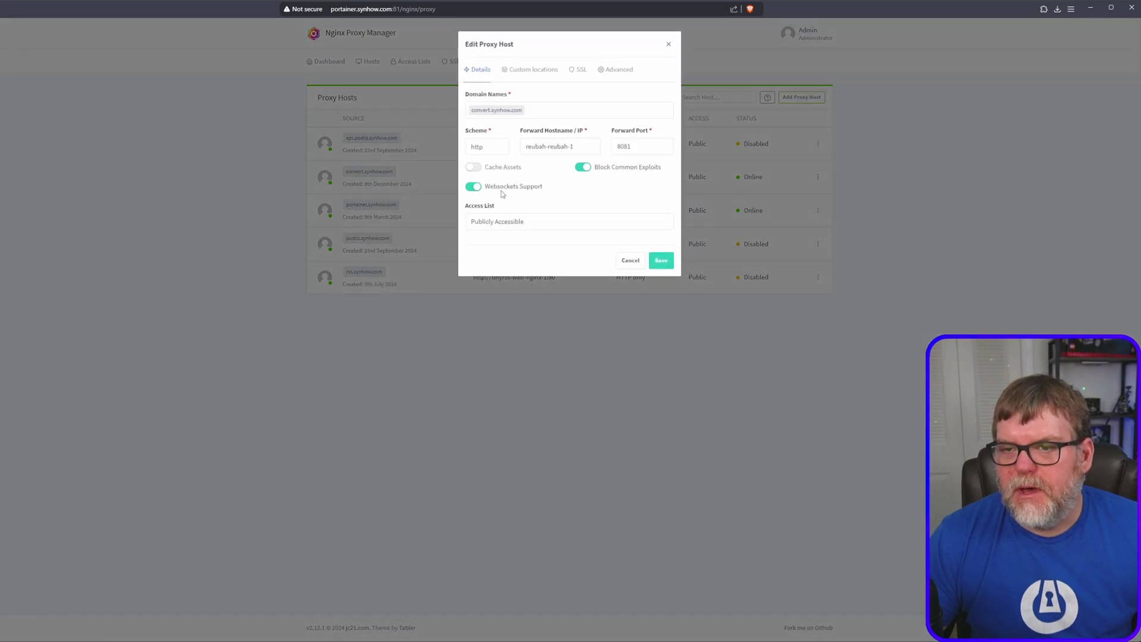
left_click(579, 73)
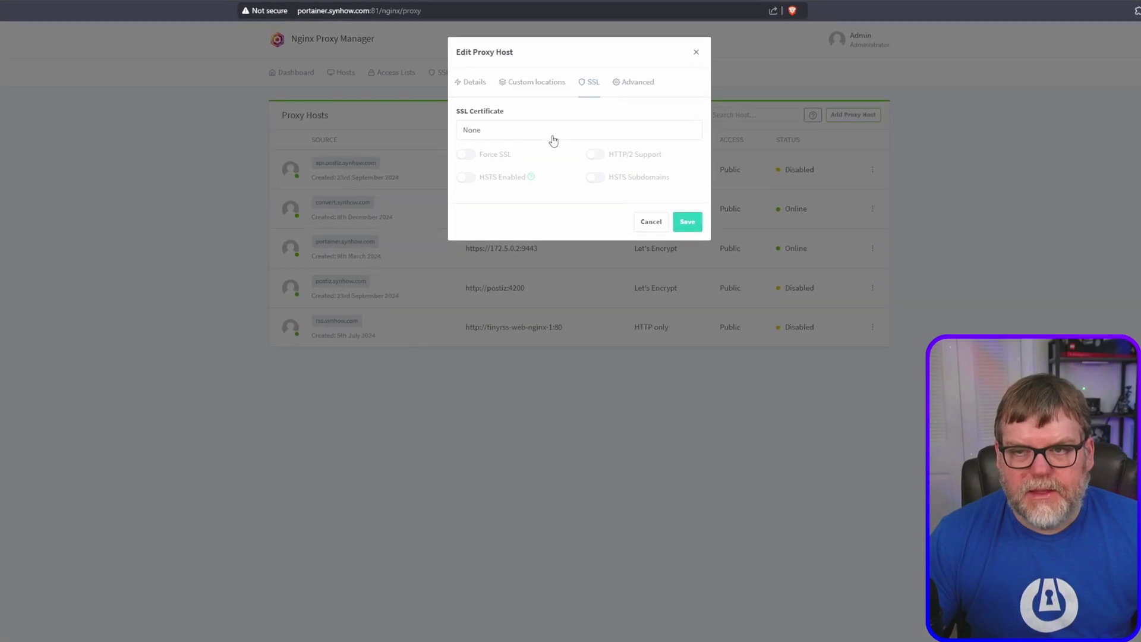
left_click(547, 112)
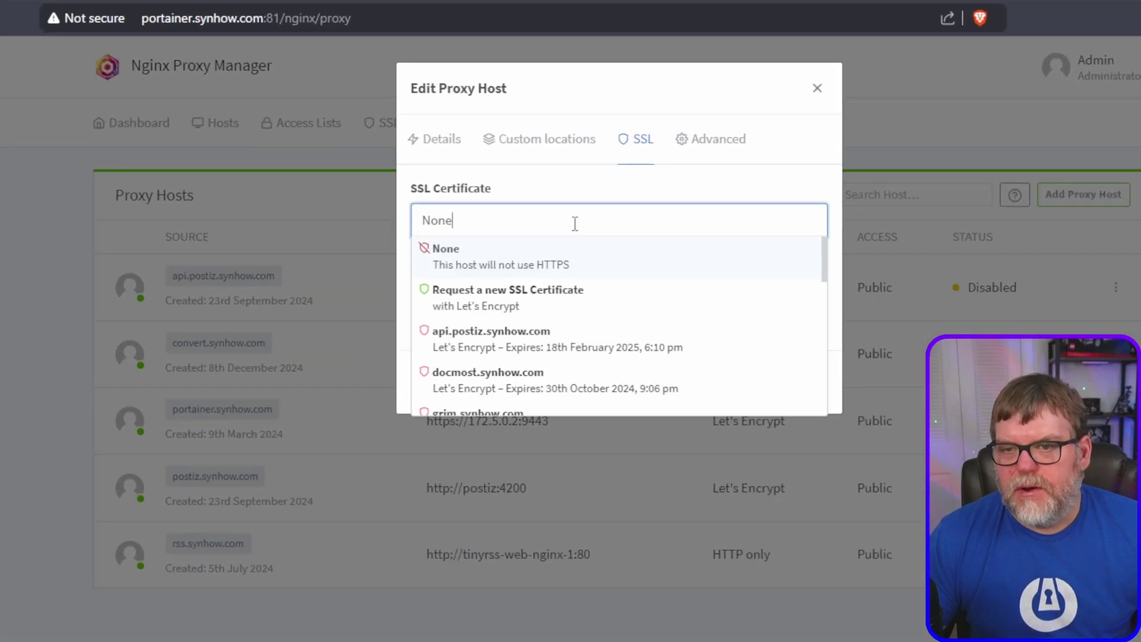
left_click(522, 297)
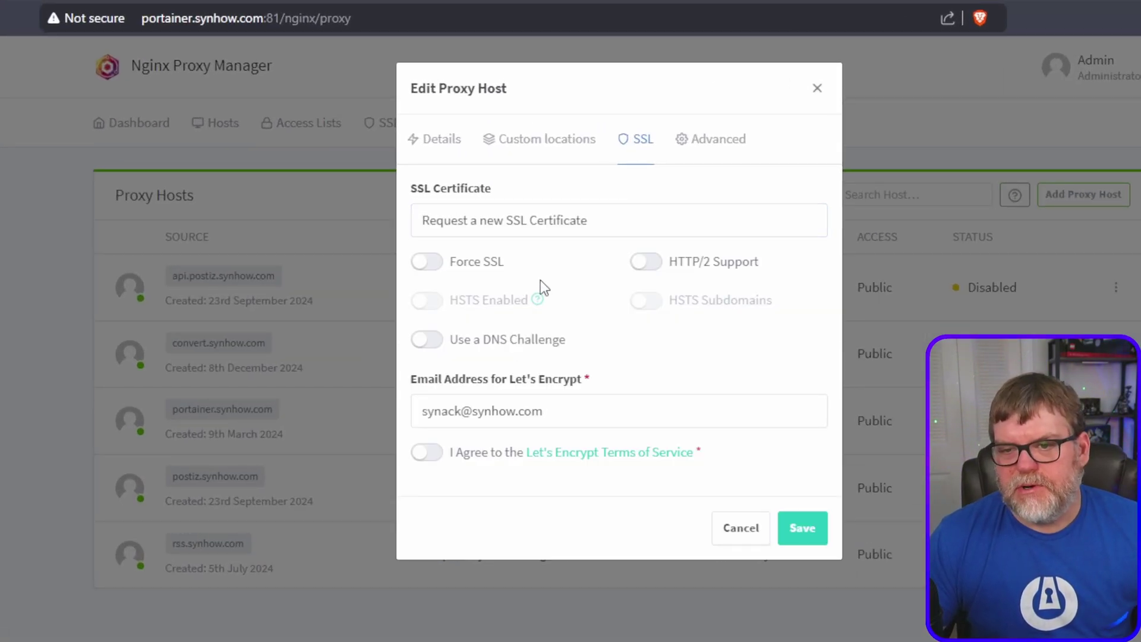
left_click(425, 260)
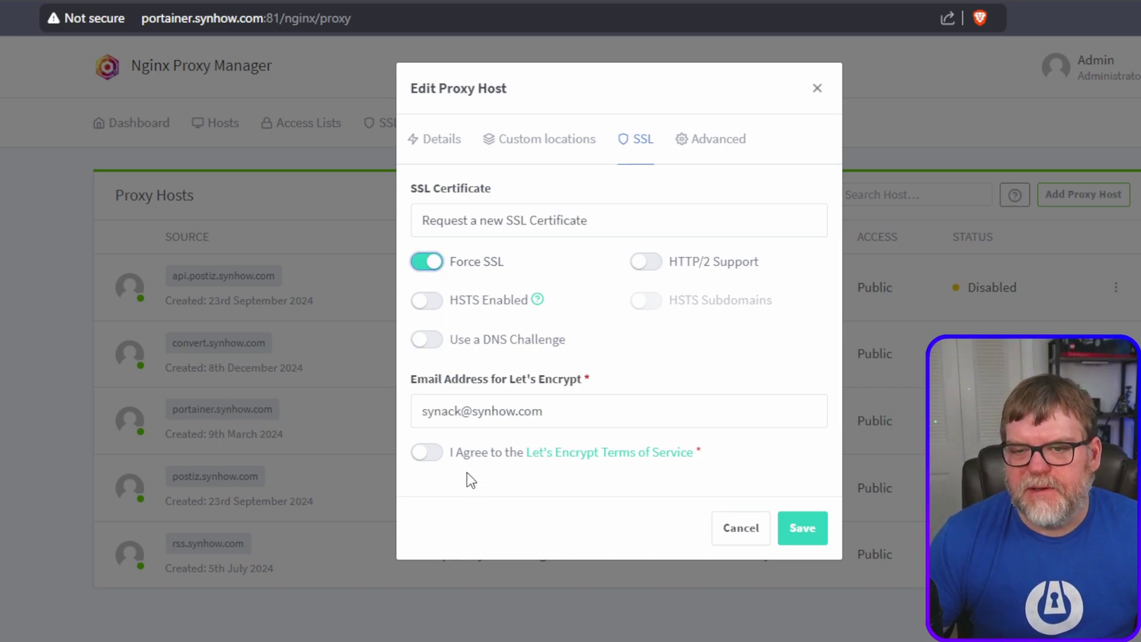
left_click(437, 455)
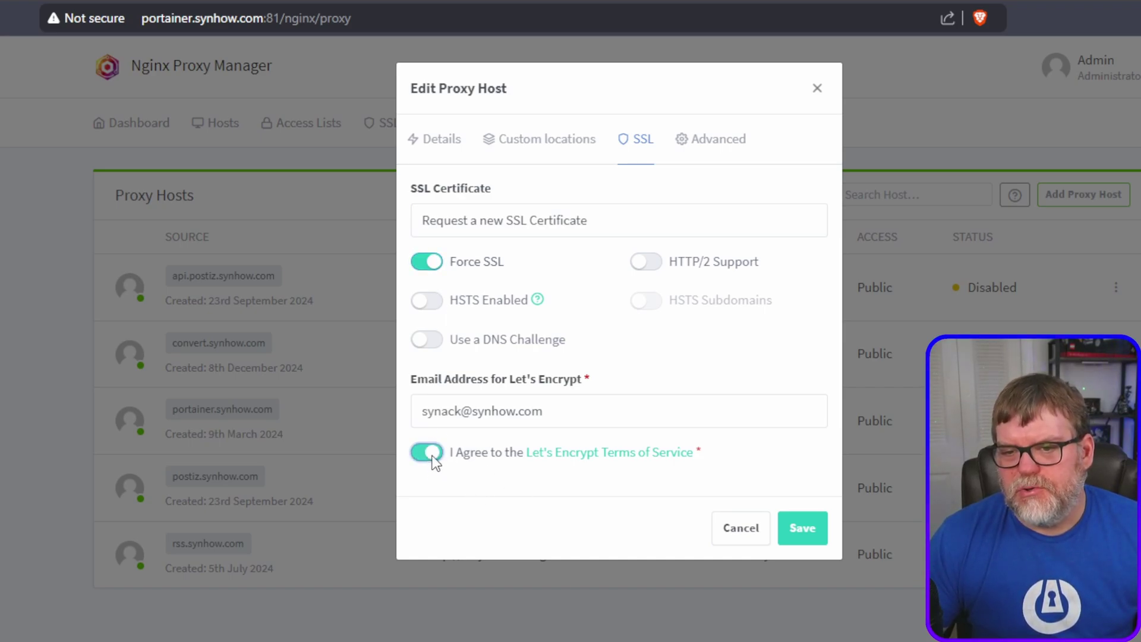
left_click(809, 529)
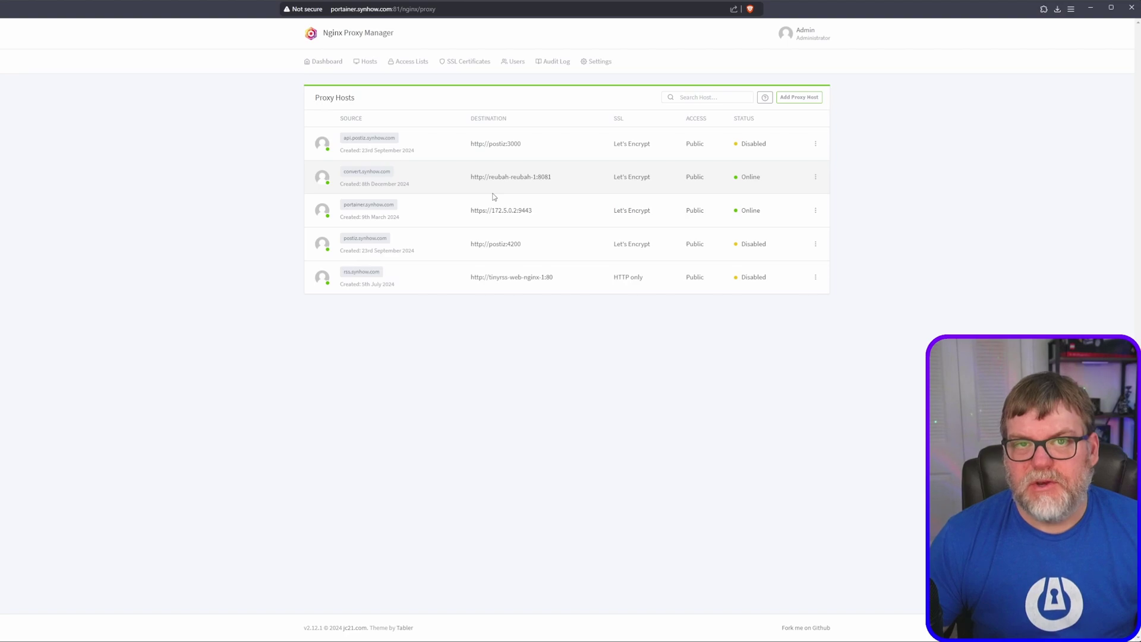
- Open convert.synhow.com from the Proxy Hosts list to load Reubah's Image Processing page
left_click(375, 173)
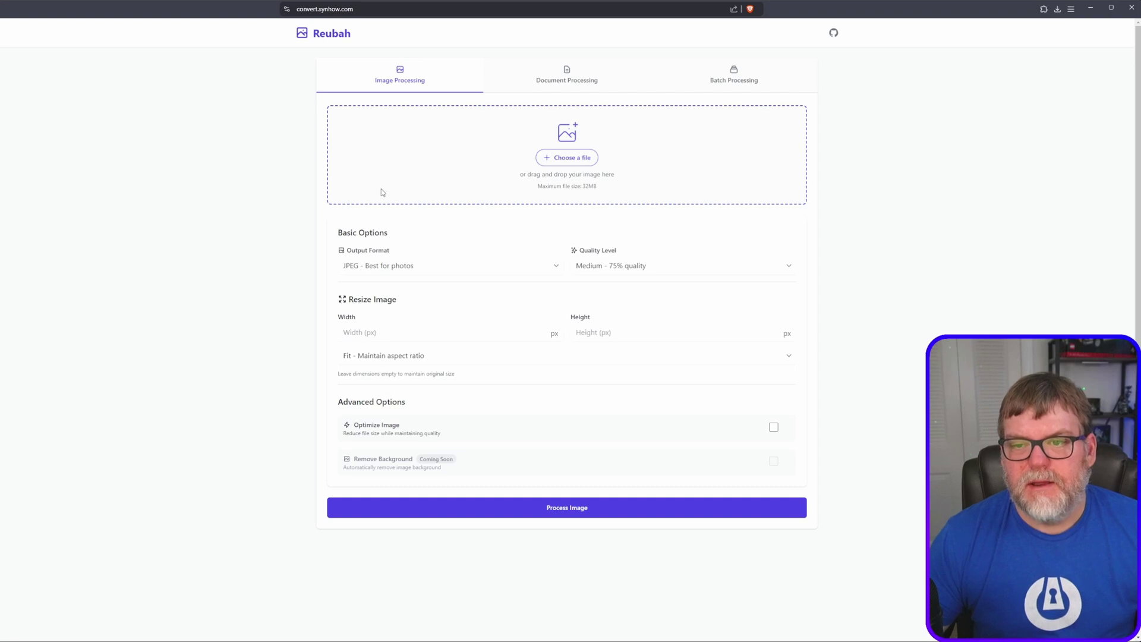